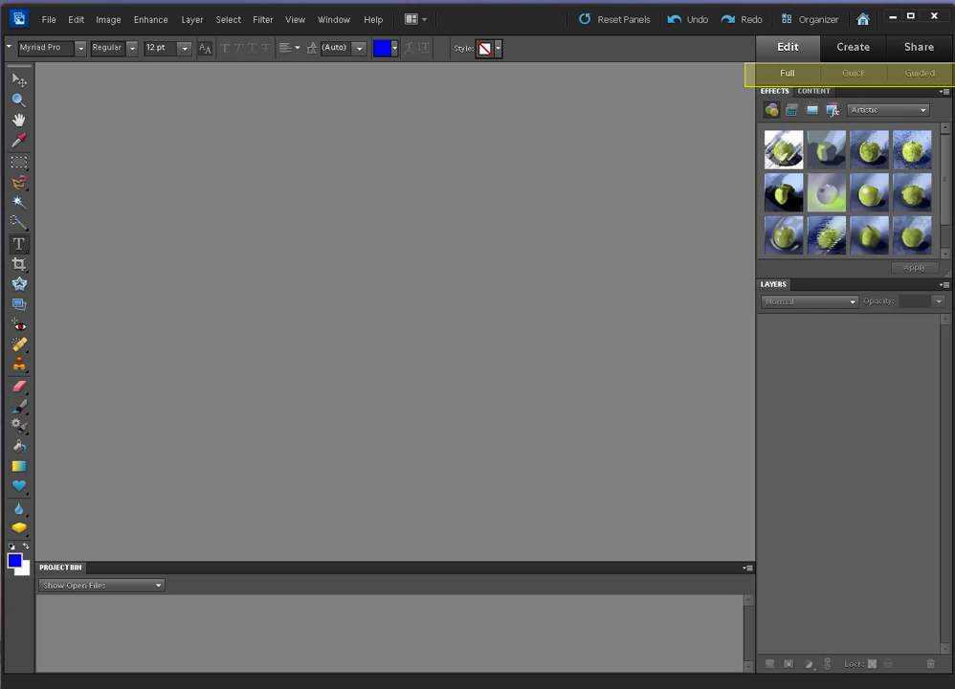
Step: View the Quick and Guided edit modes, and return to Full edit mode
{"action": "left_click", "coordinate": [853, 73]}
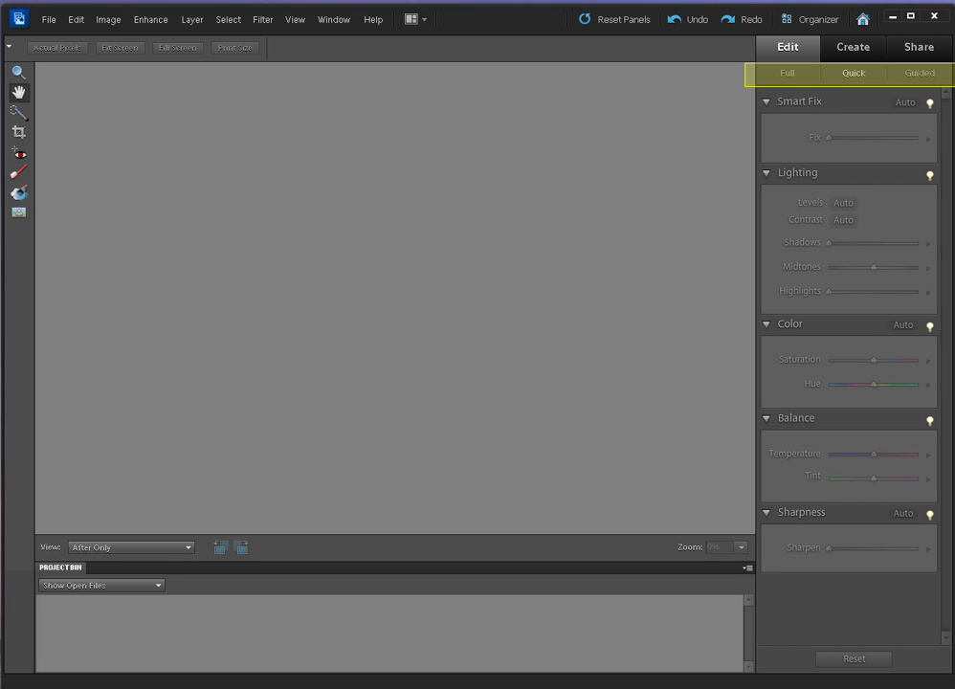
{"action": "left_click", "coordinate": [919, 73]}
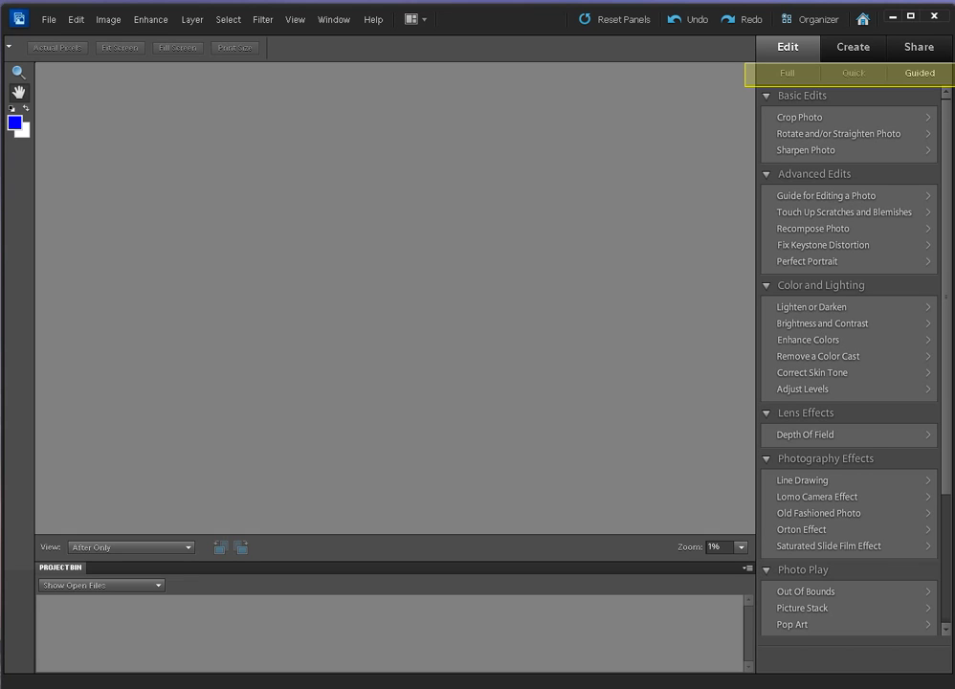
{"action": "left_click", "coordinate": [786, 74]}
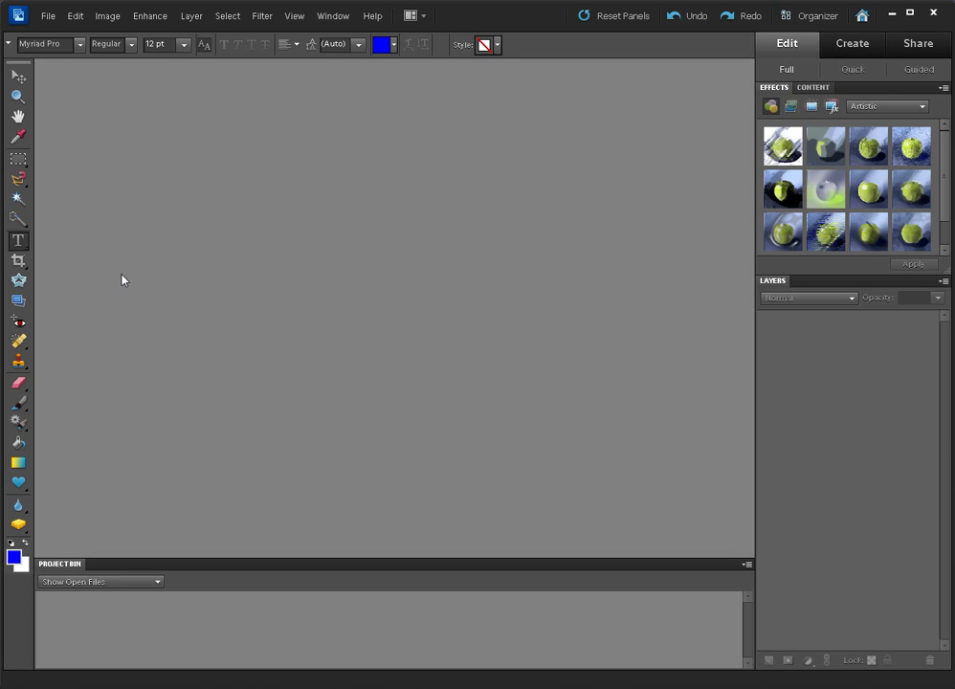
Step: Cycle through all the Type tool variants back to Horizontal Type, and switch to the Crop tool to view its options
{"action": "left_click", "coordinate": [19, 243]}
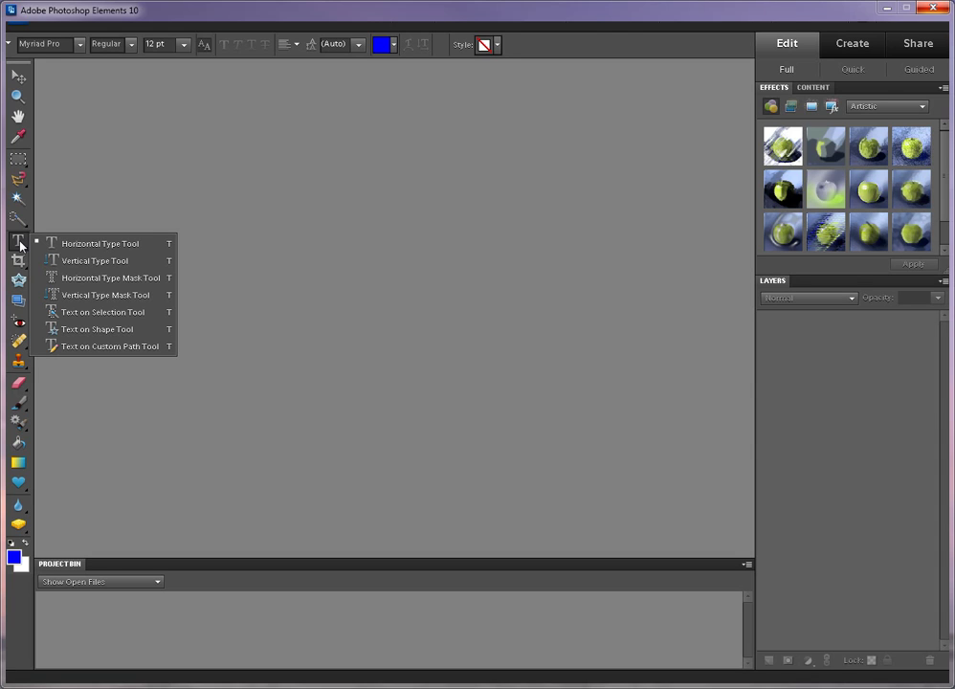
{"action": "left_click", "coordinate": [48, 246]}
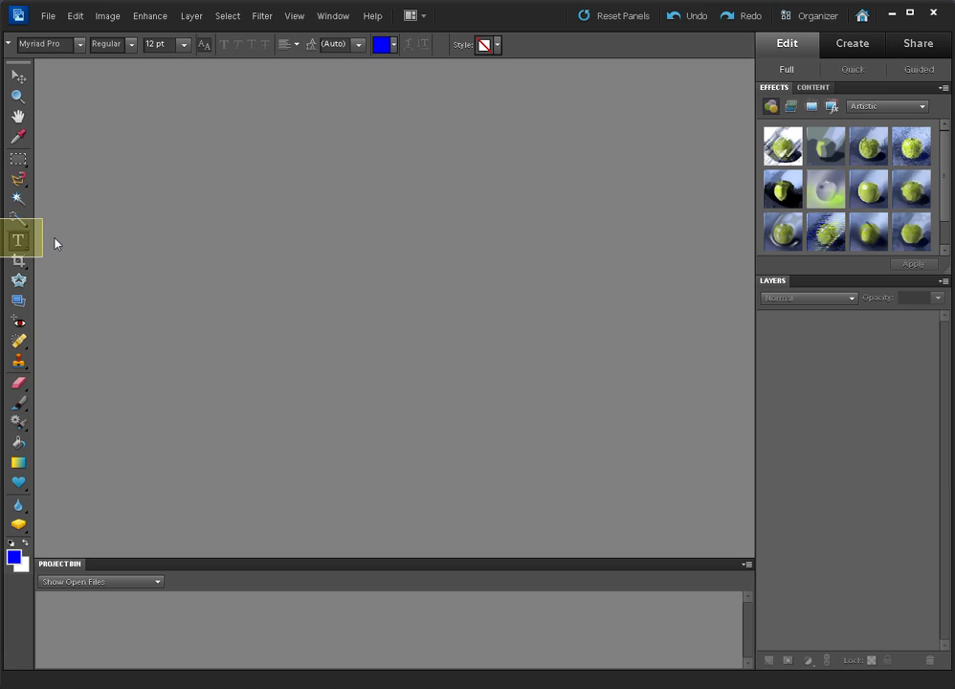
{"action": "key", "text": "shift+t"}
{"action": "key", "text": "shift+t"}
{"action": "key", "text": "shift+t"}
{"action": "key", "text": "shift+t"}
{"action": "key", "text": "shift+t"}
{"action": "key", "text": "shift+t"}
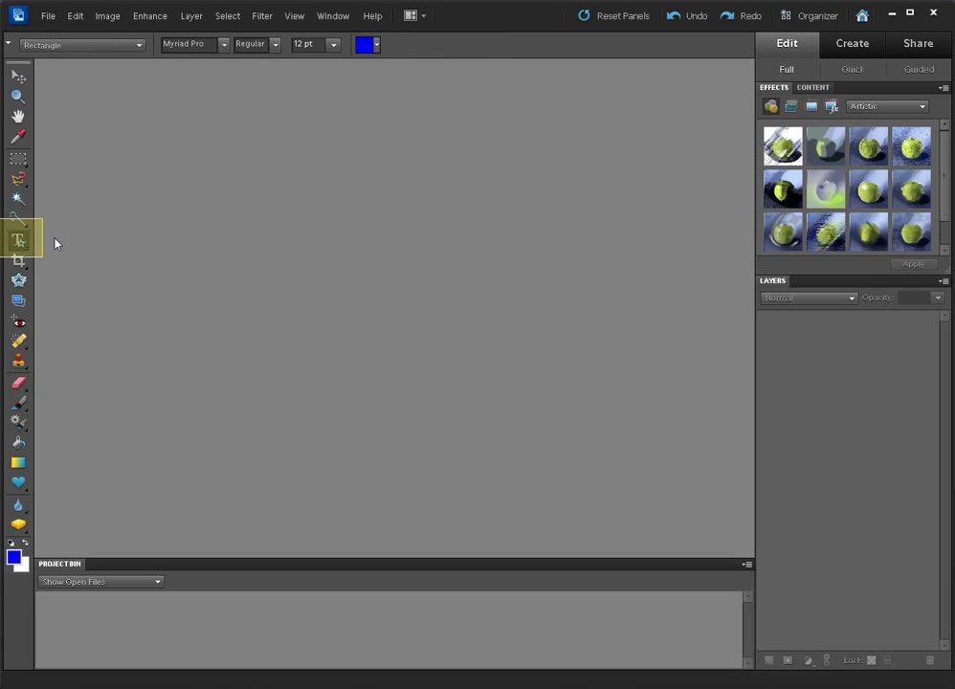
{"action": "key", "text": "shift+t"}
{"action": "key", "text": "shift+t"}
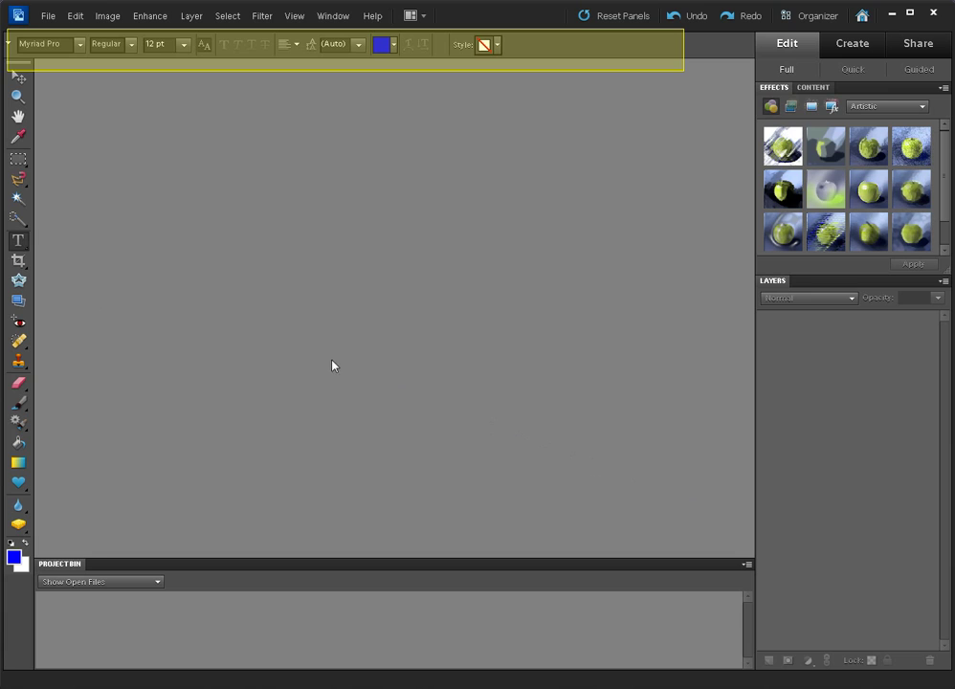
{"action": "left_click", "coordinate": [17, 261]}
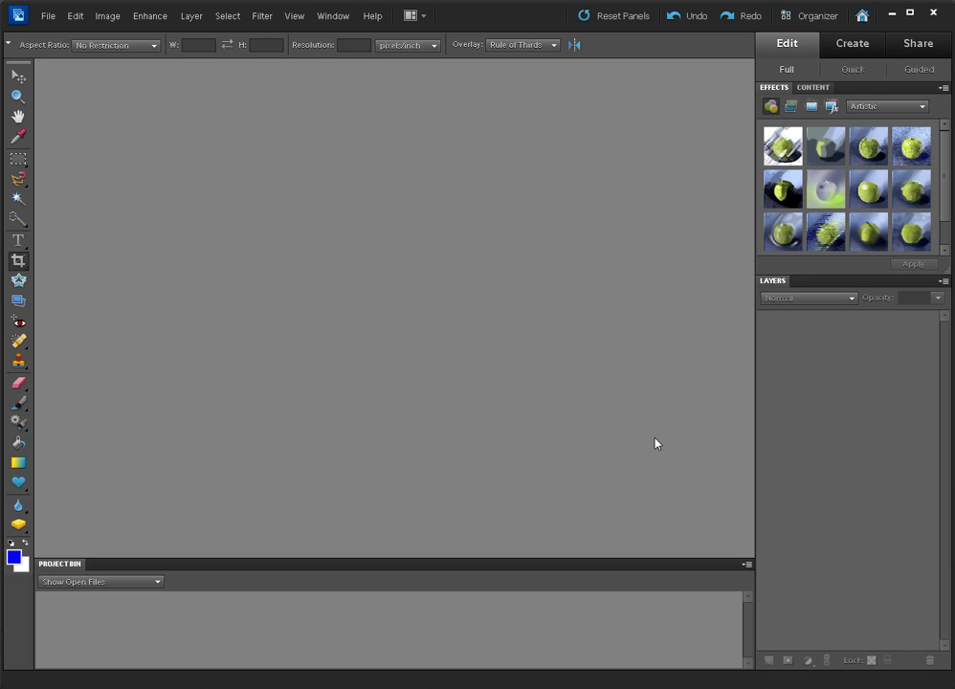
Step: Detach and close the Effects and Content panel group, and show the Undo History panel
{"action": "left_click_drag", "start_coordinate": [897, 88], "coordinate": [578, 148]}
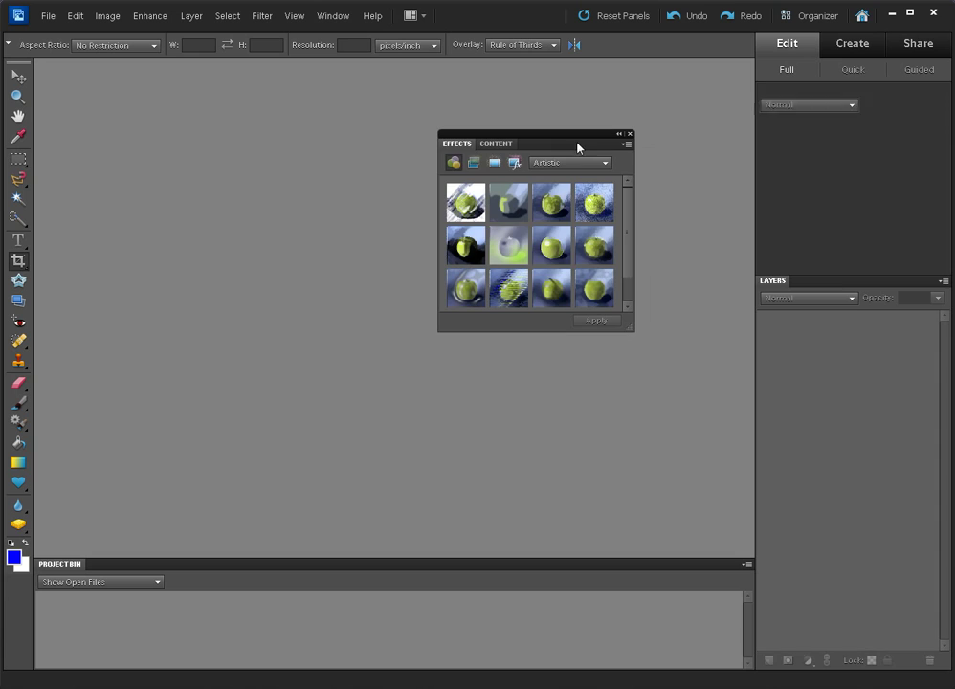
{"action": "left_click", "coordinate": [629, 136]}
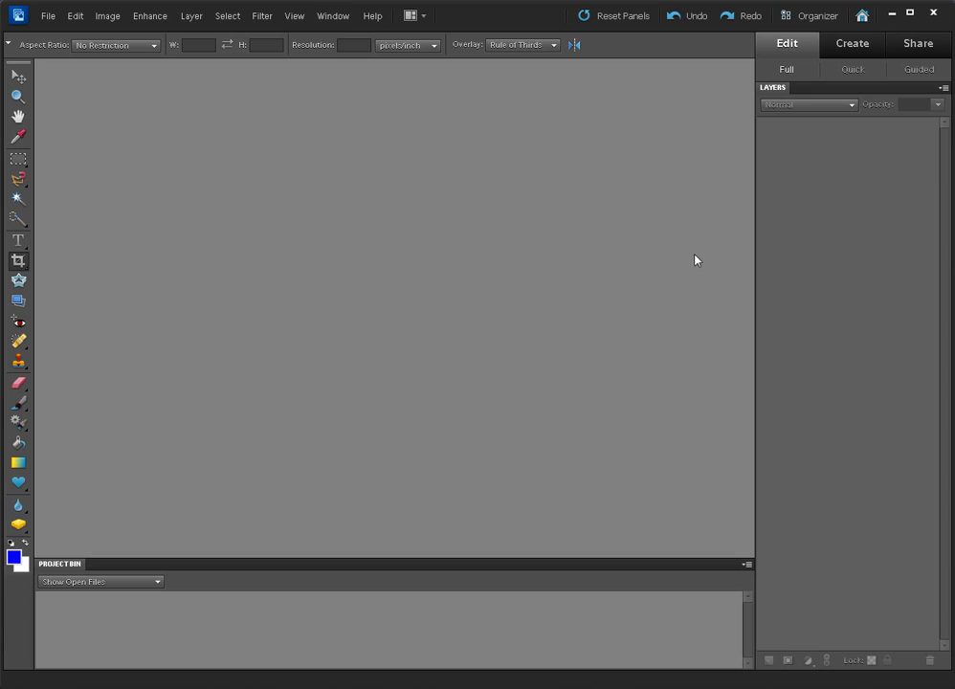
{"action": "left_click", "coordinate": [334, 16]}
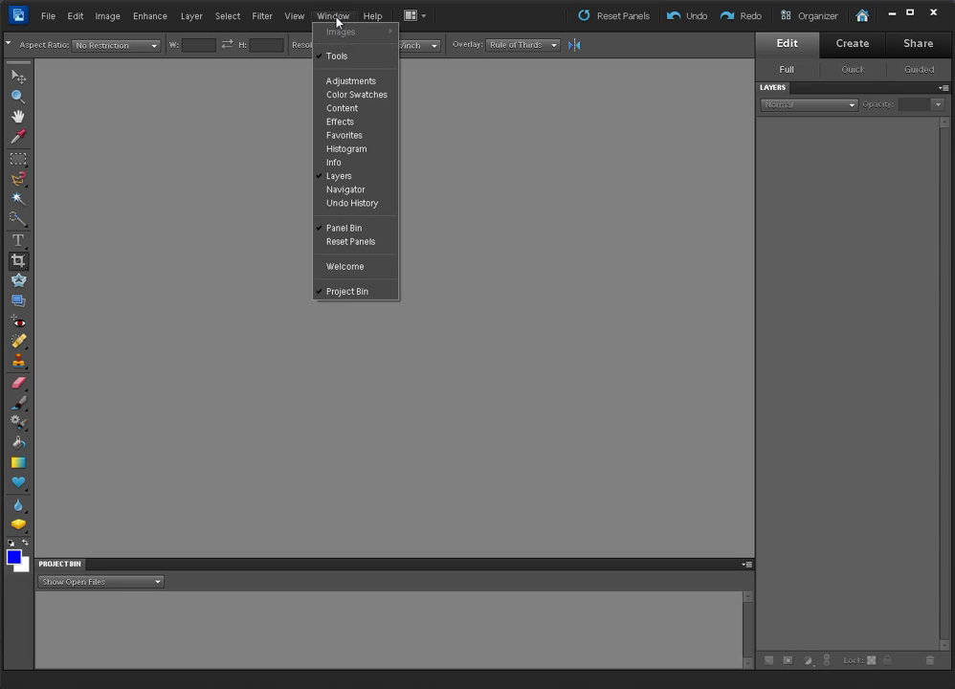
{"action": "left_click", "coordinate": [373, 204]}
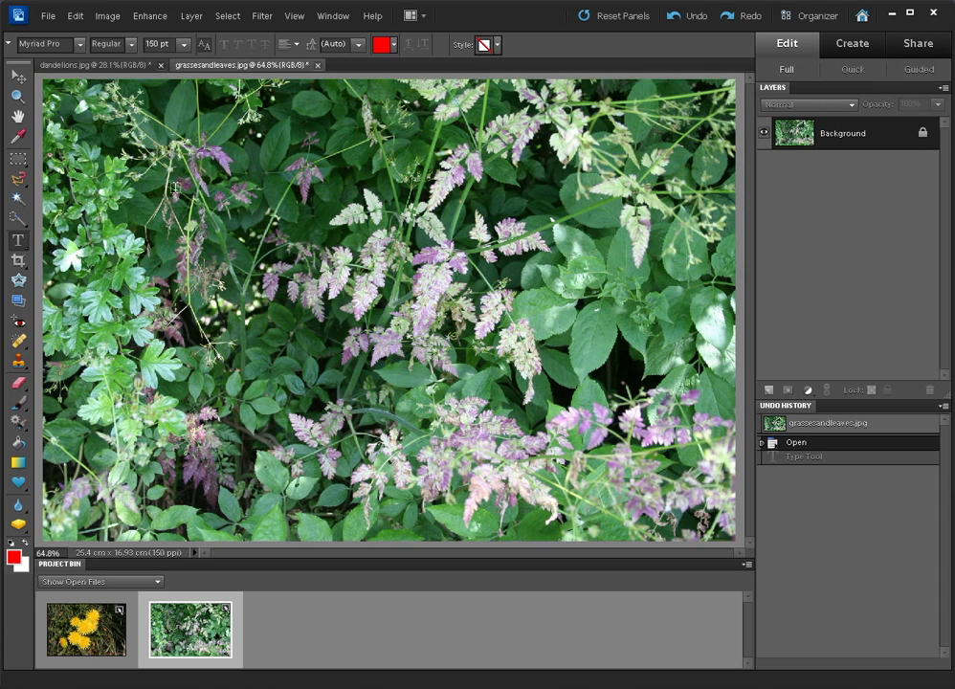
Step: Add the red 150 pt text "some" and "text" on two lines in the upper left of grassesandleaves.jpg, and commit it
{"action": "left_click", "coordinate": [175, 189]}
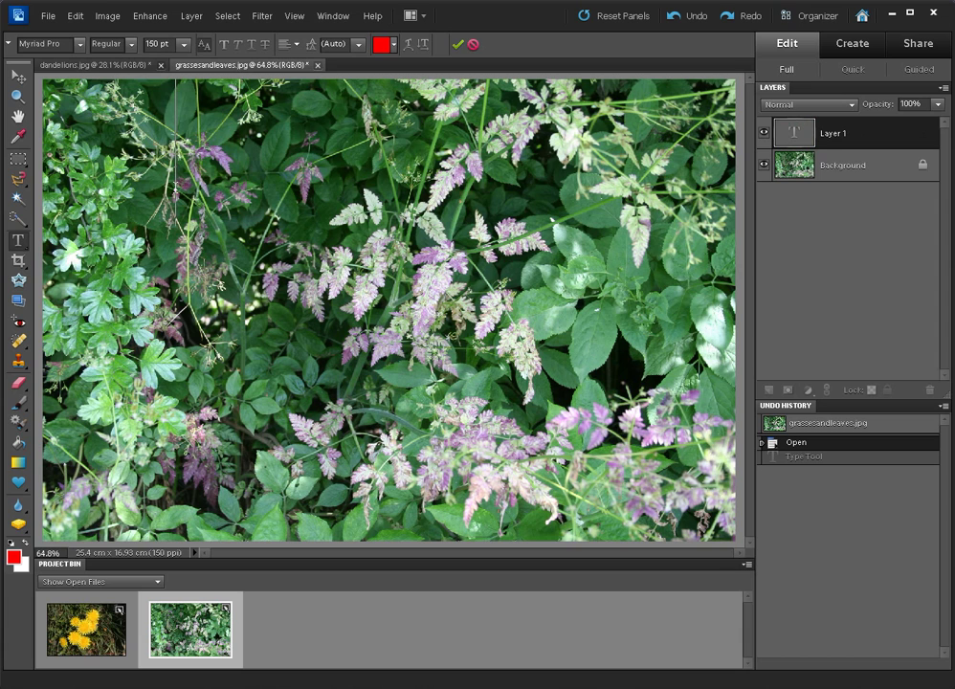
{"action": "type", "text": "some"}
{"action": "key", "text": "Return"}
{"action": "type", "text": "text"}
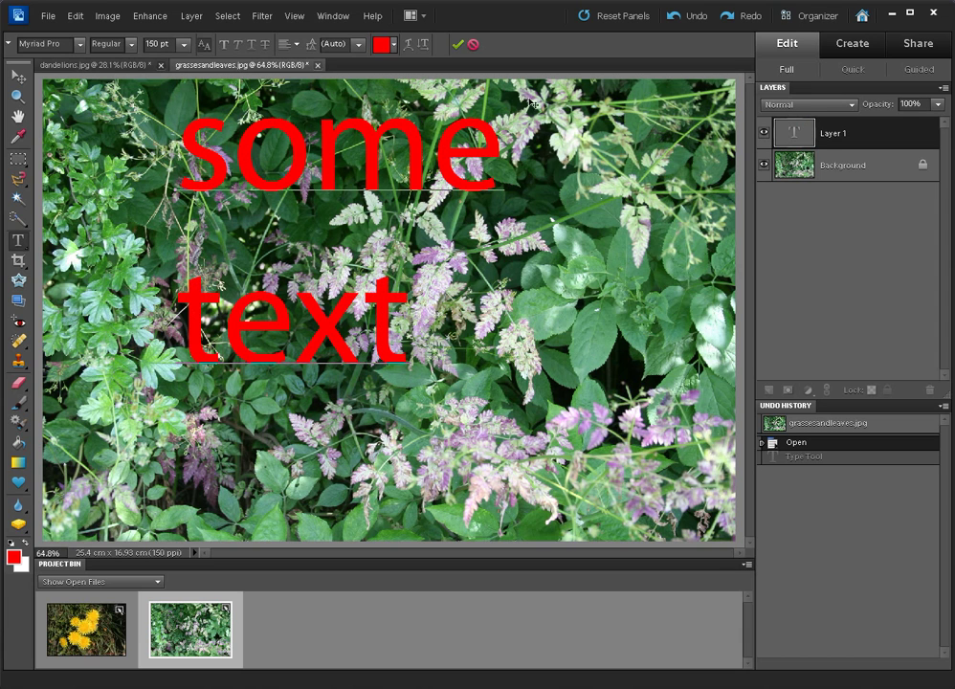
{"action": "left_click", "coordinate": [457, 44]}
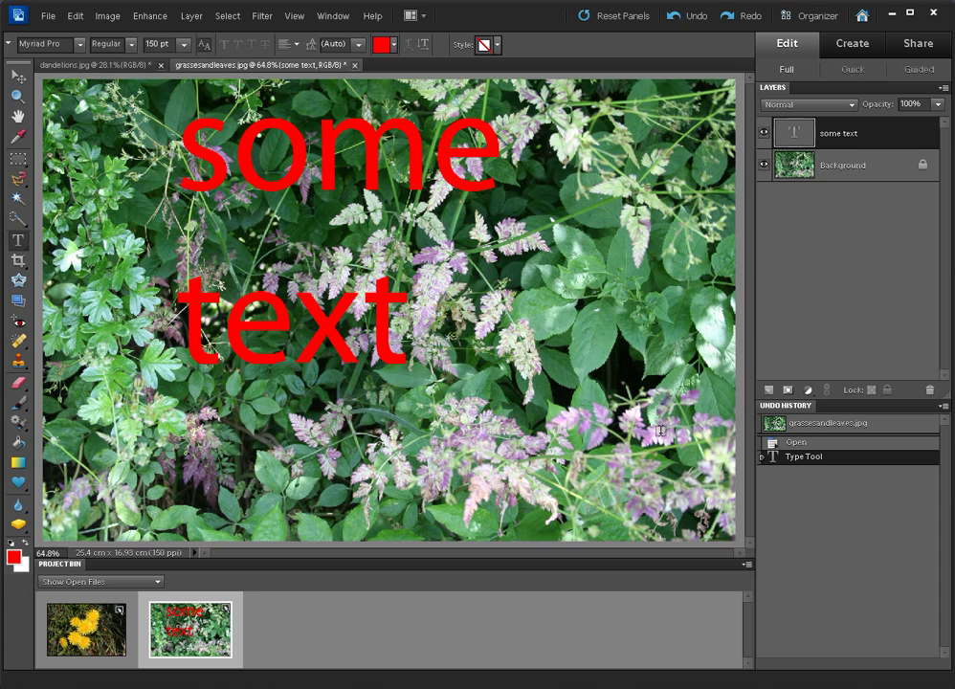
Step: Undo and redo the text addition in grassesandleaves.jpg twice
{"action": "key", "text": "ctrl+z"}
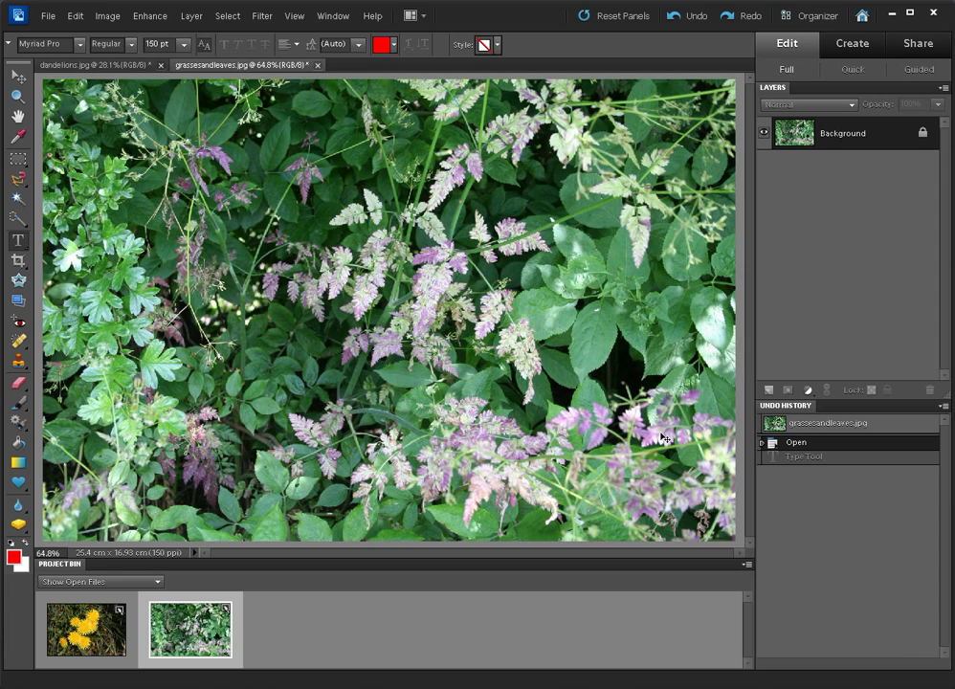
{"action": "key", "text": "ctrl+y"}
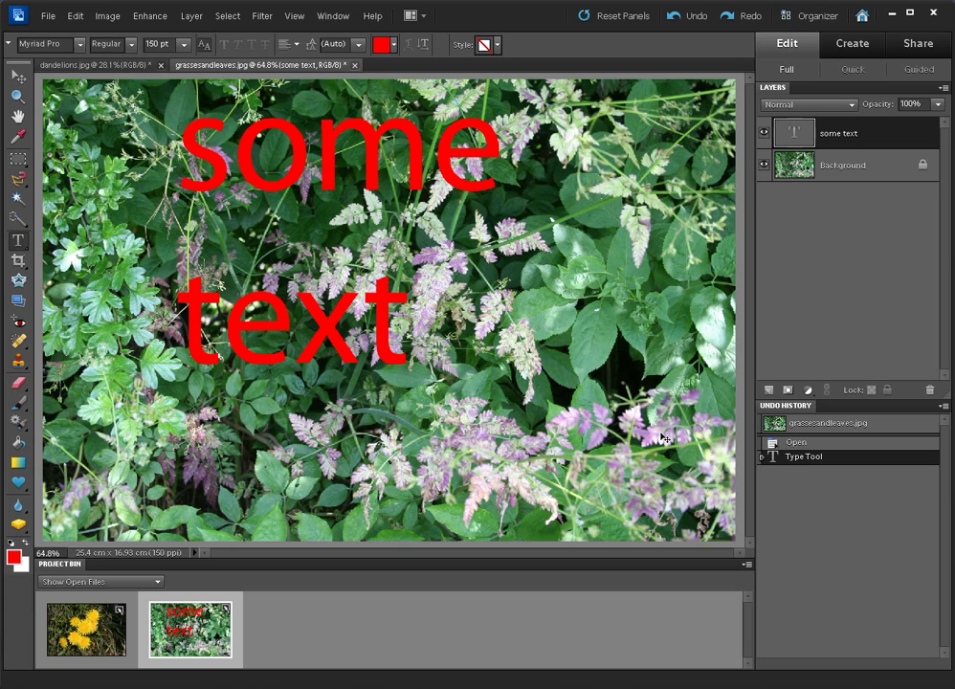
{"action": "key", "text": "ctrl+z"}
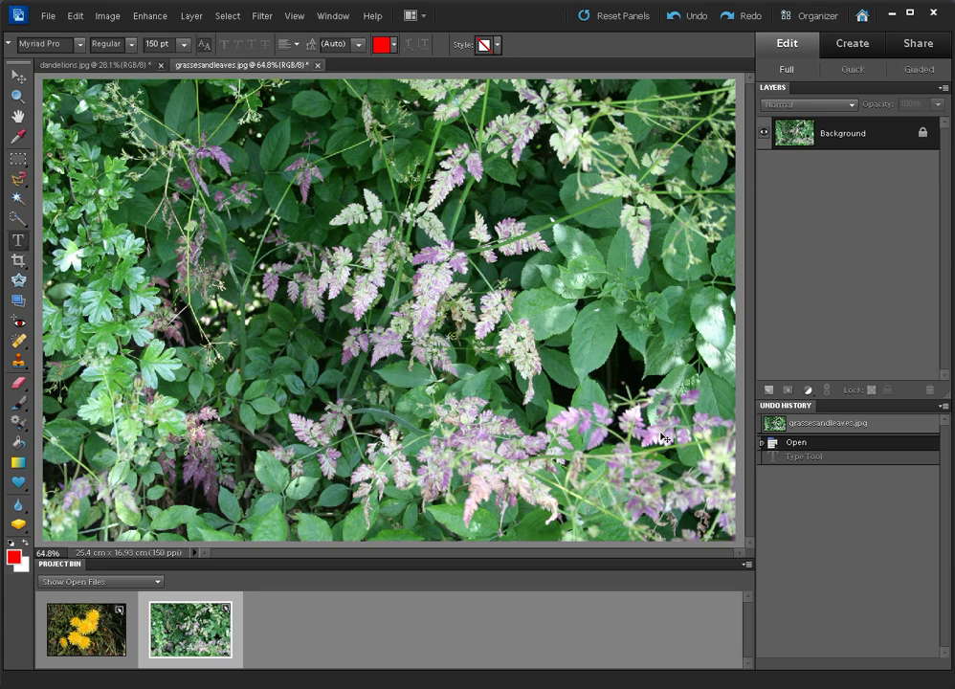
{"action": "key", "text": "ctrl+y"}
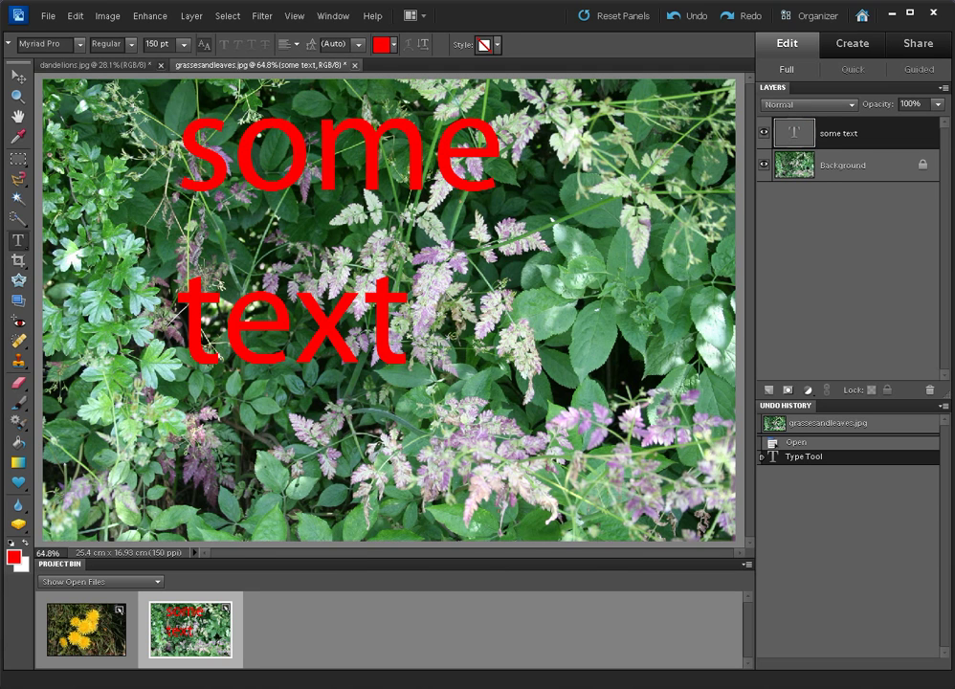
Step: Switch to dandelions.jpg and step forward through its Crop, Deselect, Rotate and Type Tool history states
{"action": "key", "text": "ctrl+Tab"}
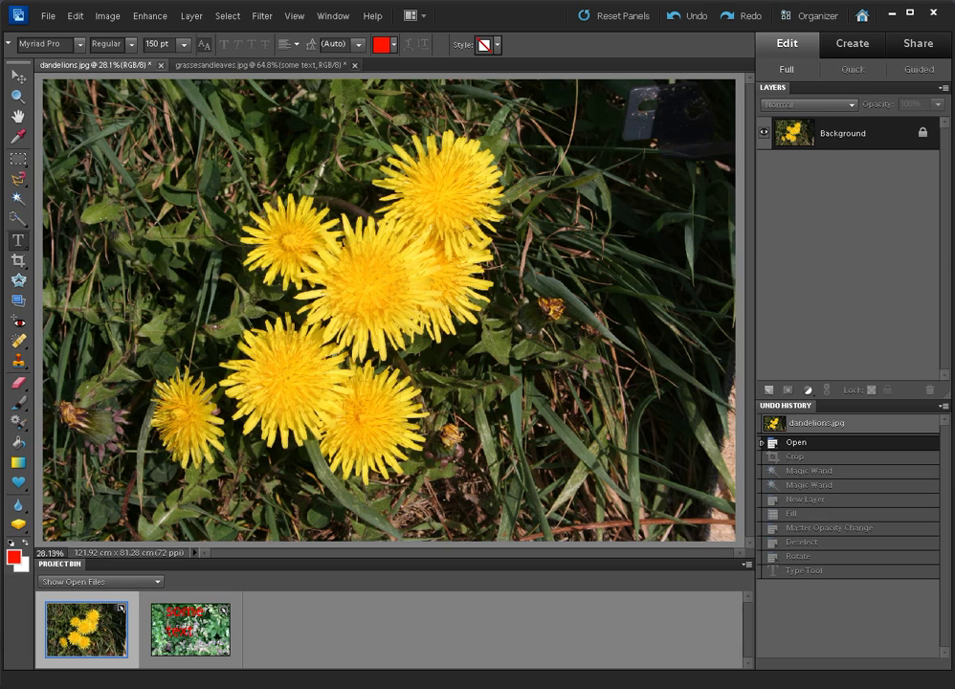
{"action": "left_click", "coordinate": [852, 457]}
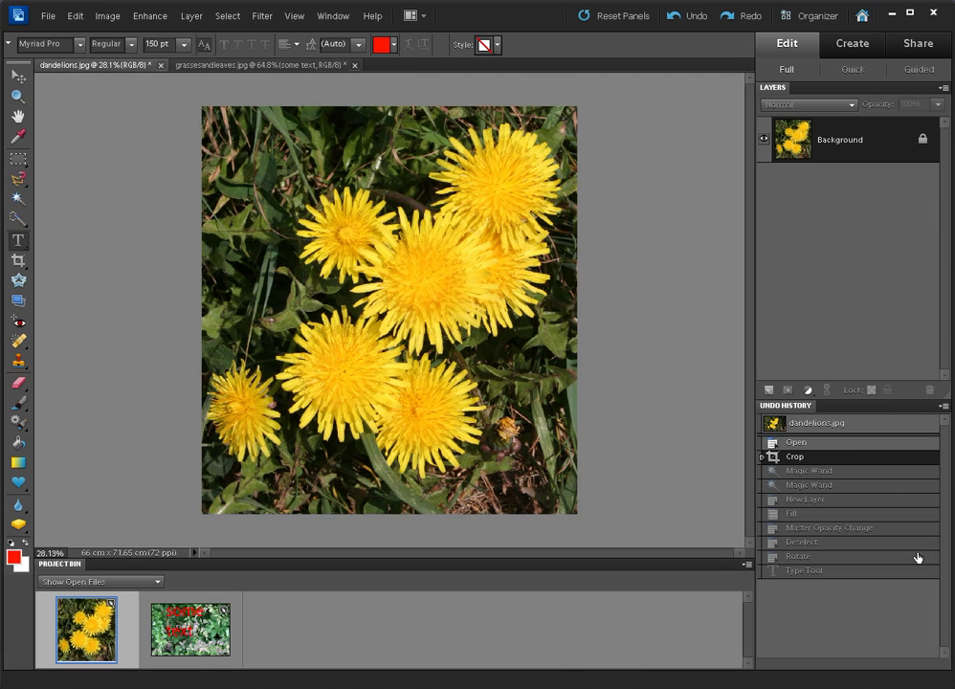
{"action": "left_click", "coordinate": [848, 542]}
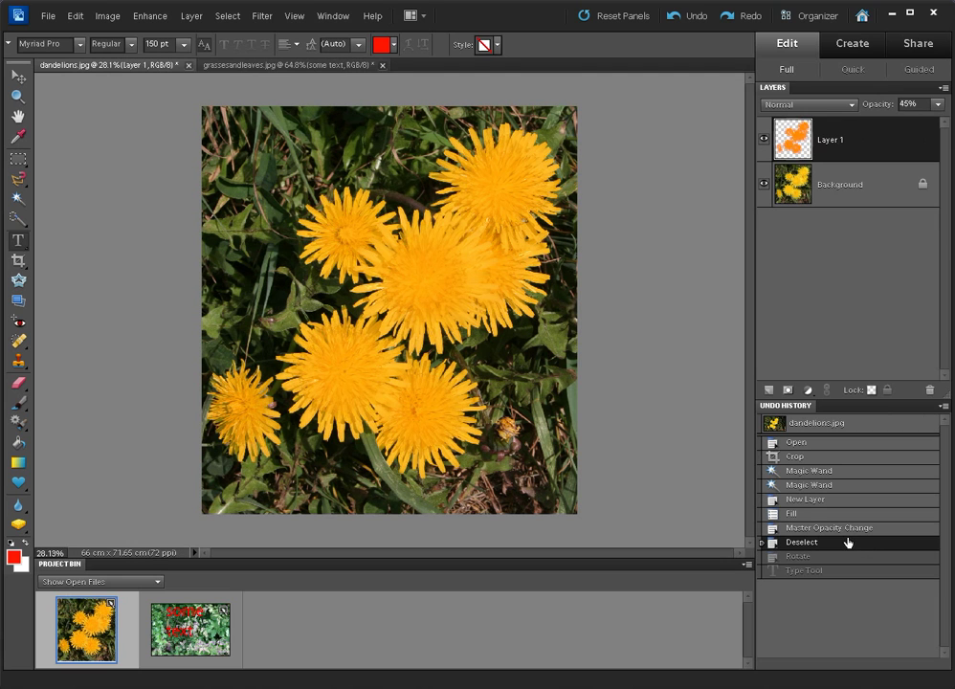
{"action": "left_click", "coordinate": [838, 559]}
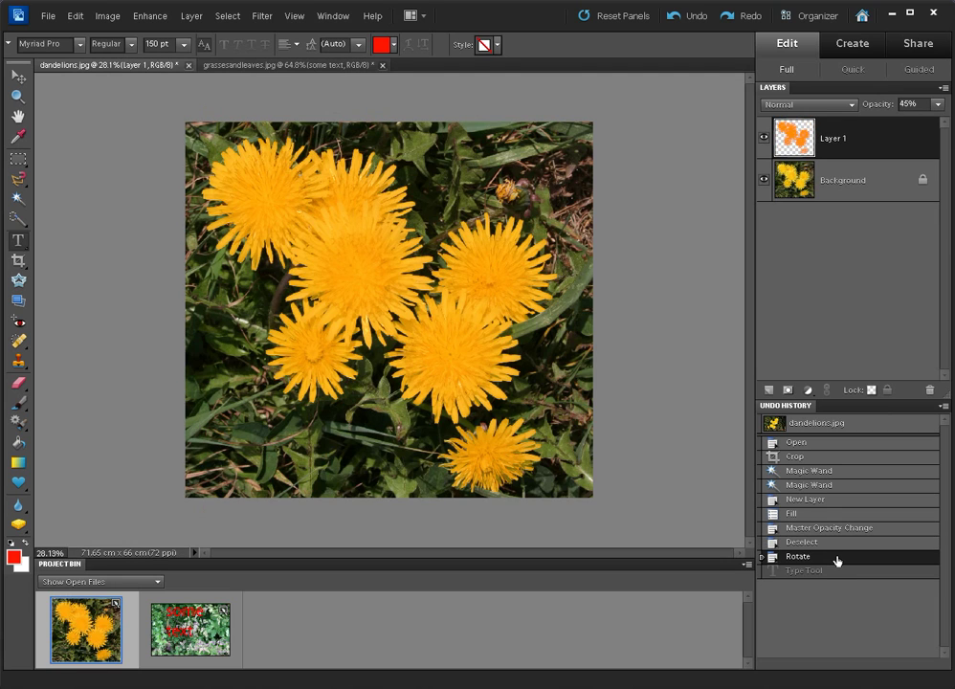
{"action": "left_click", "coordinate": [836, 571]}
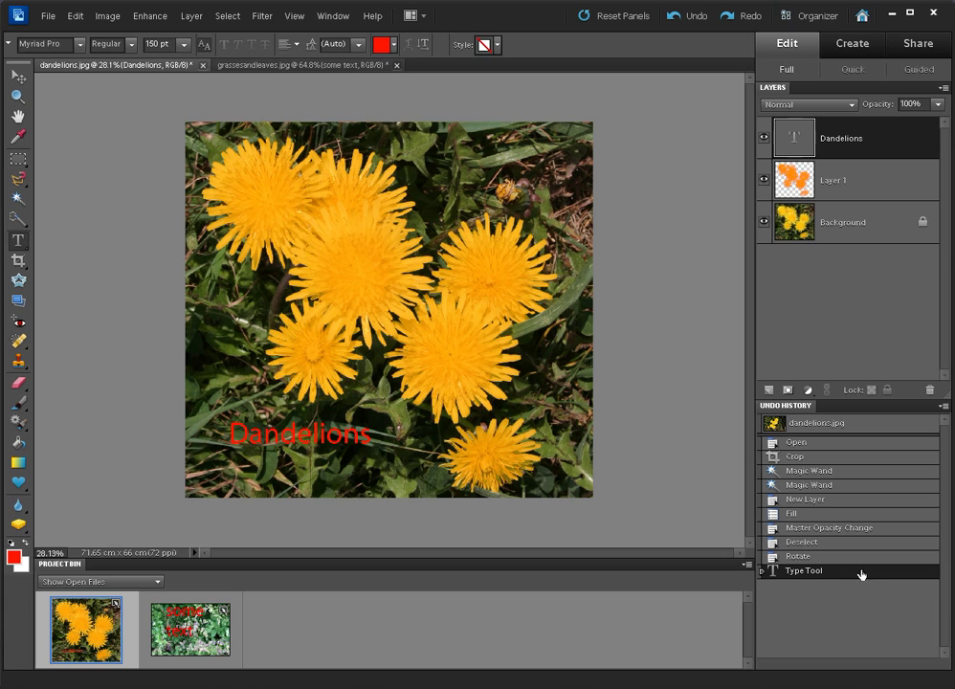
Step: Move between the Crop, Fill, Magic Wand and Deselect history states of dandelions.jpg, ending at the Crop state
{"action": "left_click", "coordinate": [829, 458]}
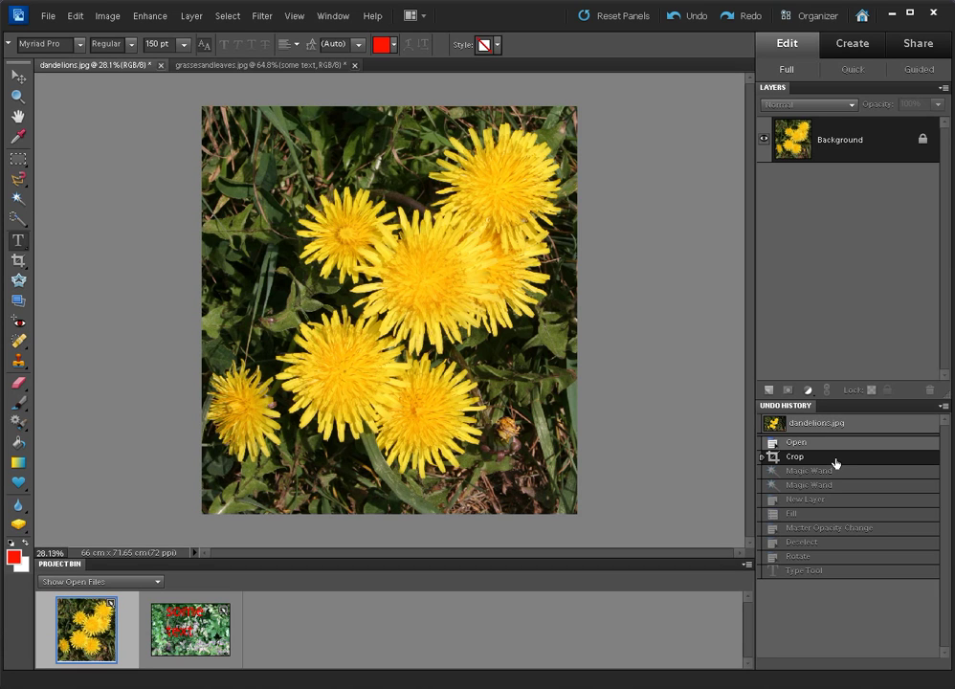
{"action": "left_click", "coordinate": [859, 513]}
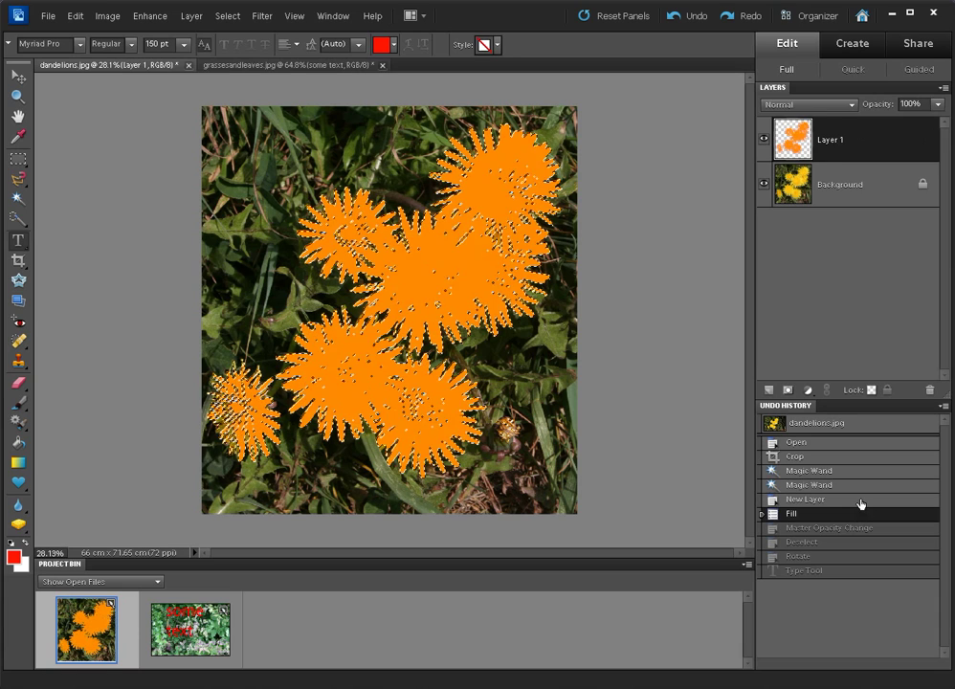
{"action": "left_click", "coordinate": [859, 485]}
{"action": "left_click", "coordinate": [860, 472]}
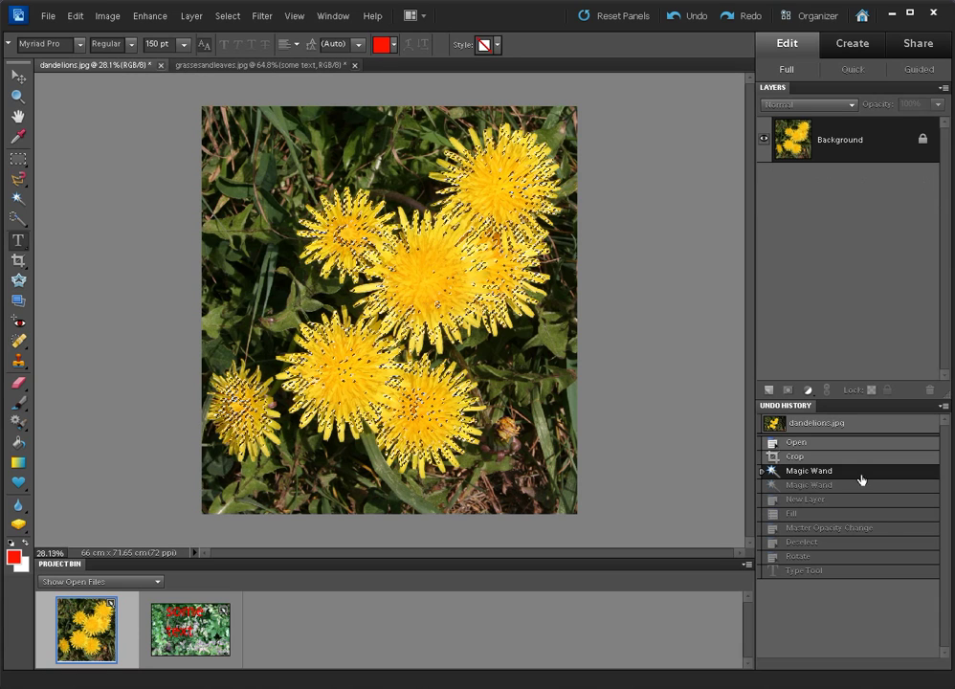
{"action": "left_click", "coordinate": [864, 542]}
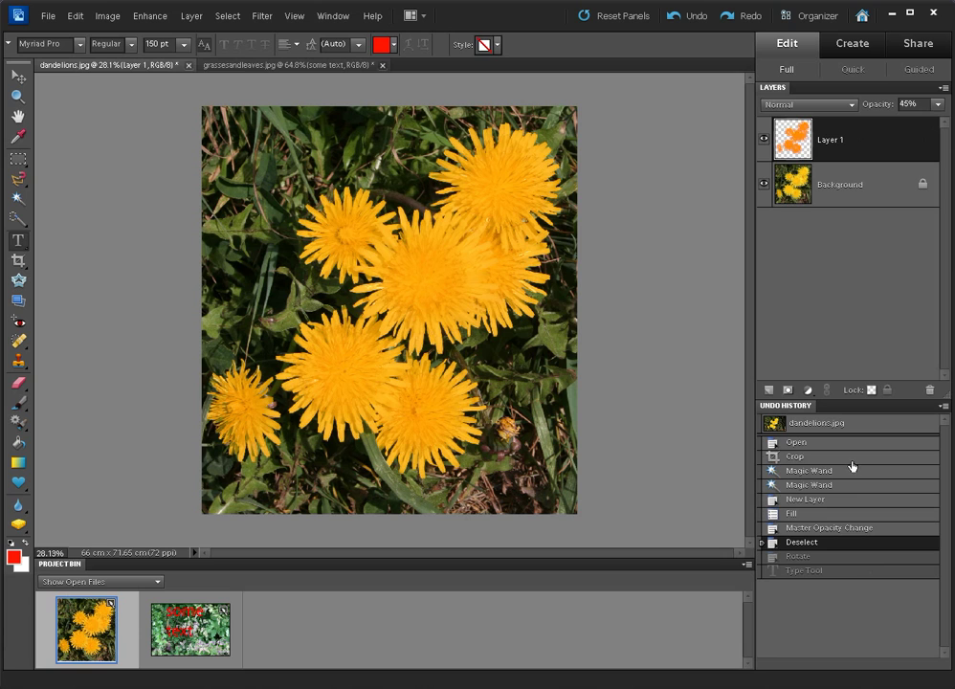
{"action": "left_click", "coordinate": [846, 459]}
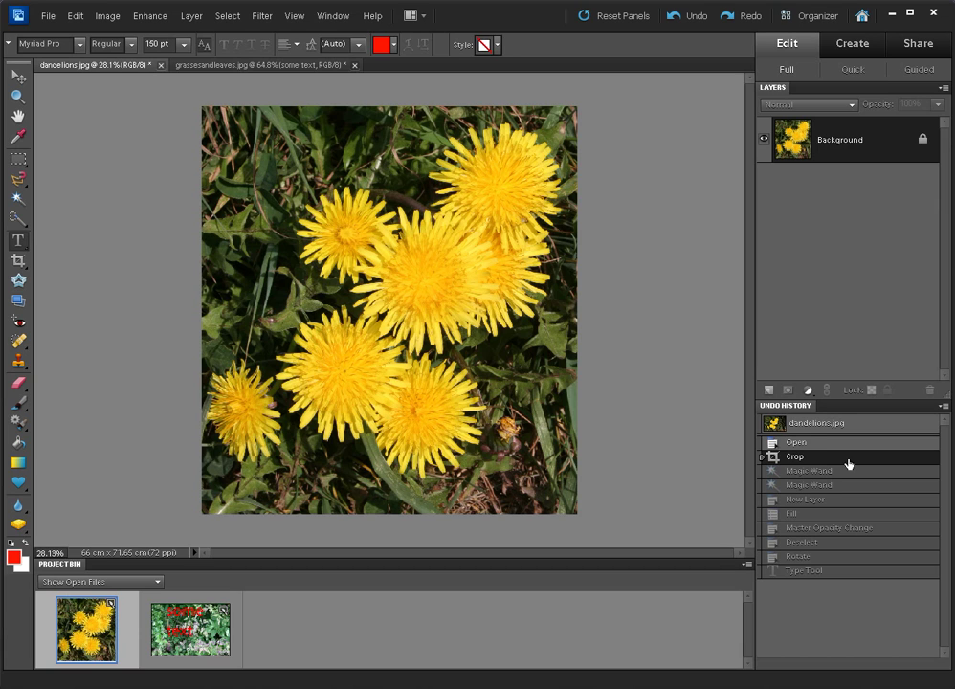
Step: Add the red 150 pt text "some text" near the bottom of the dandelions photo, and undo both the text and the crop
{"action": "left_click", "coordinate": [309, 476]}
{"action": "type", "text": "some text"}
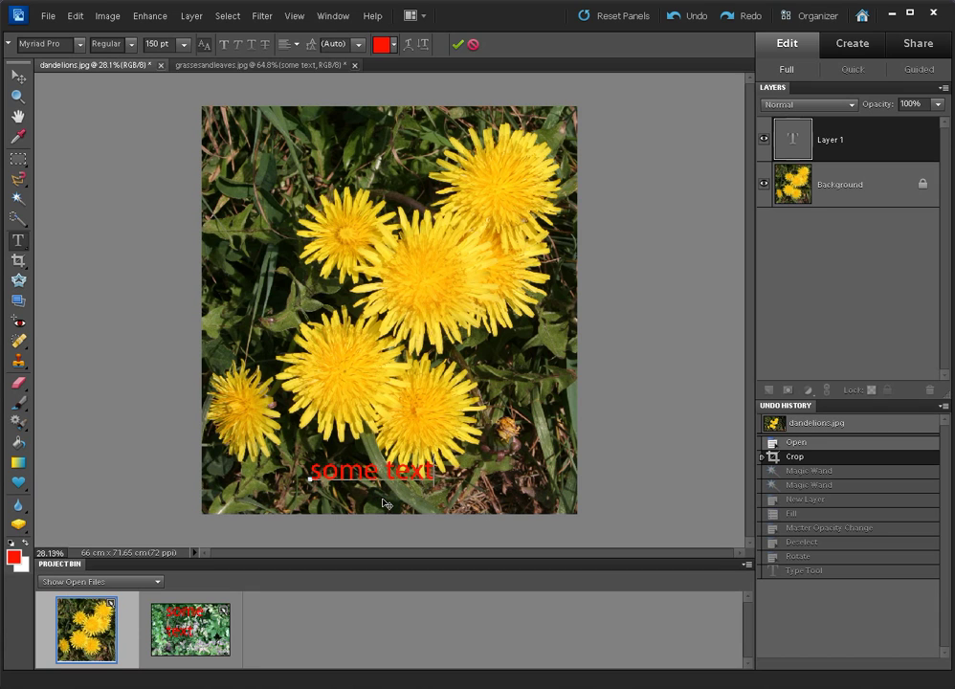
{"action": "left_click", "coordinate": [458, 45]}
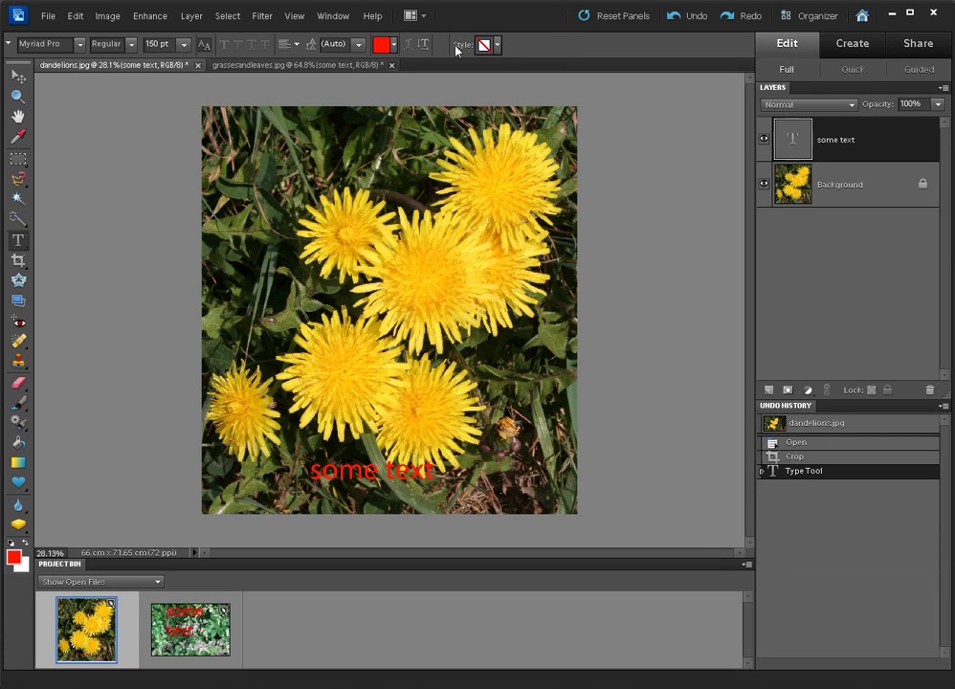
{"action": "key", "text": "ctrl+z"}
{"action": "key", "text": "ctrl+z"}
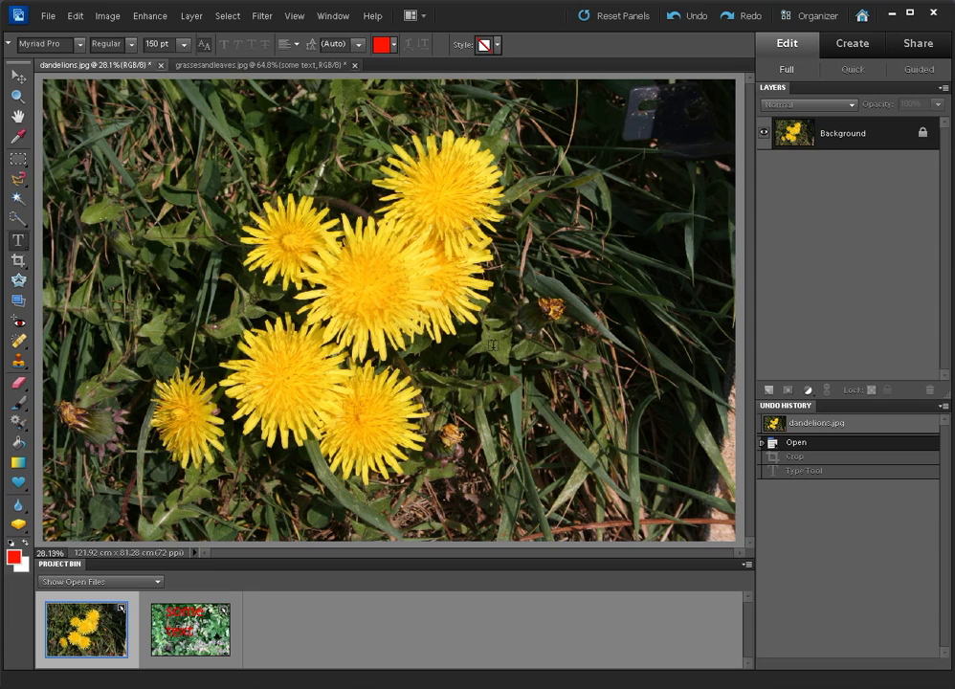
Step: Switch to grassesandleaves.jpg, and hide and restore all the panels
{"action": "left_click", "coordinate": [189, 631]}
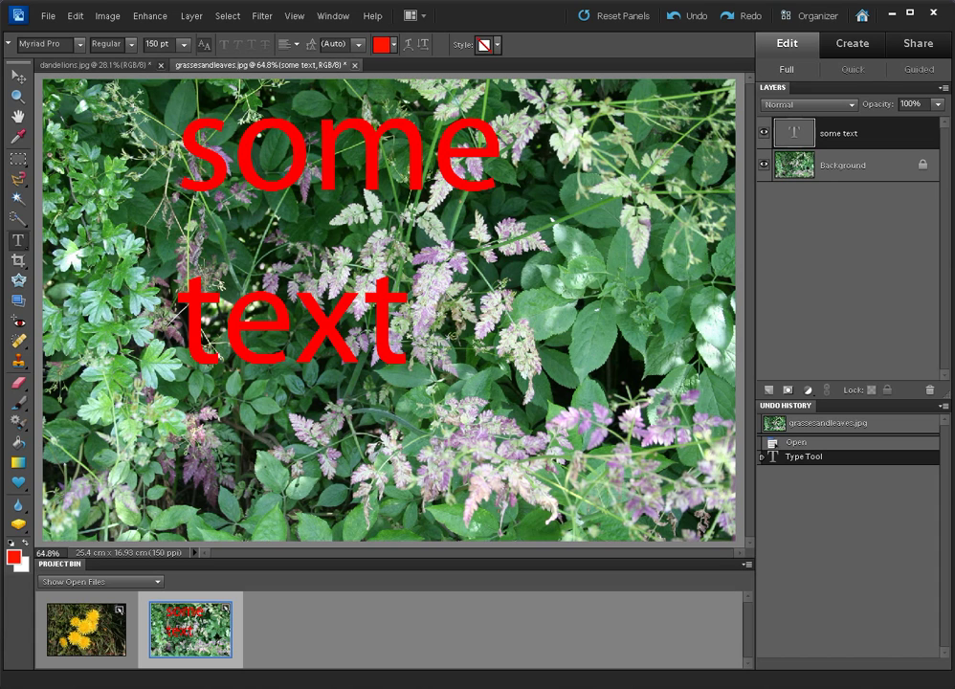
{"action": "key", "text": "Tab"}
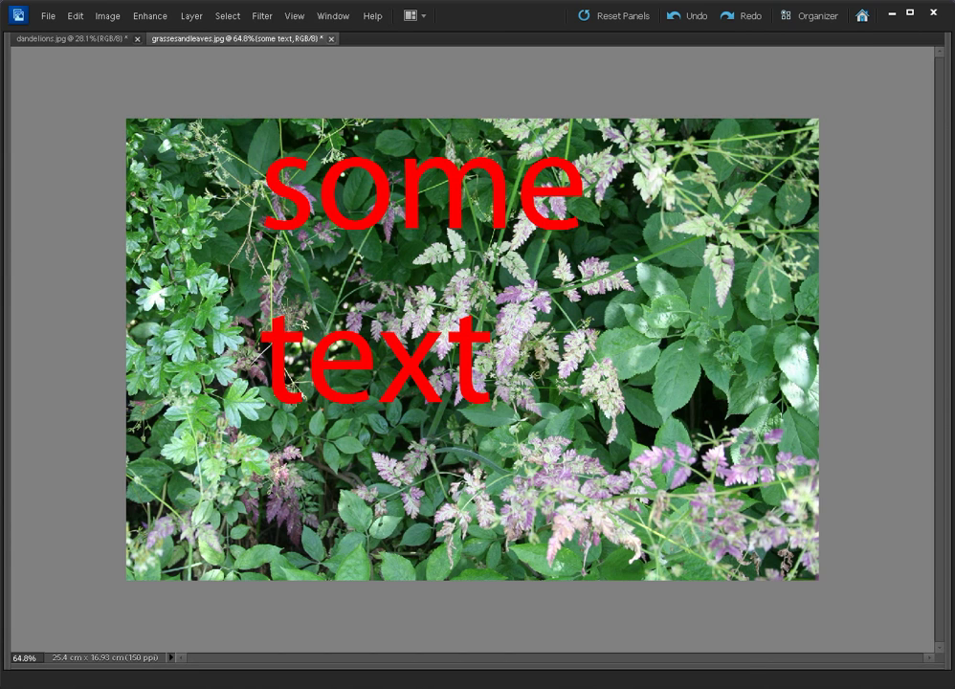
{"action": "key", "text": "Tab"}
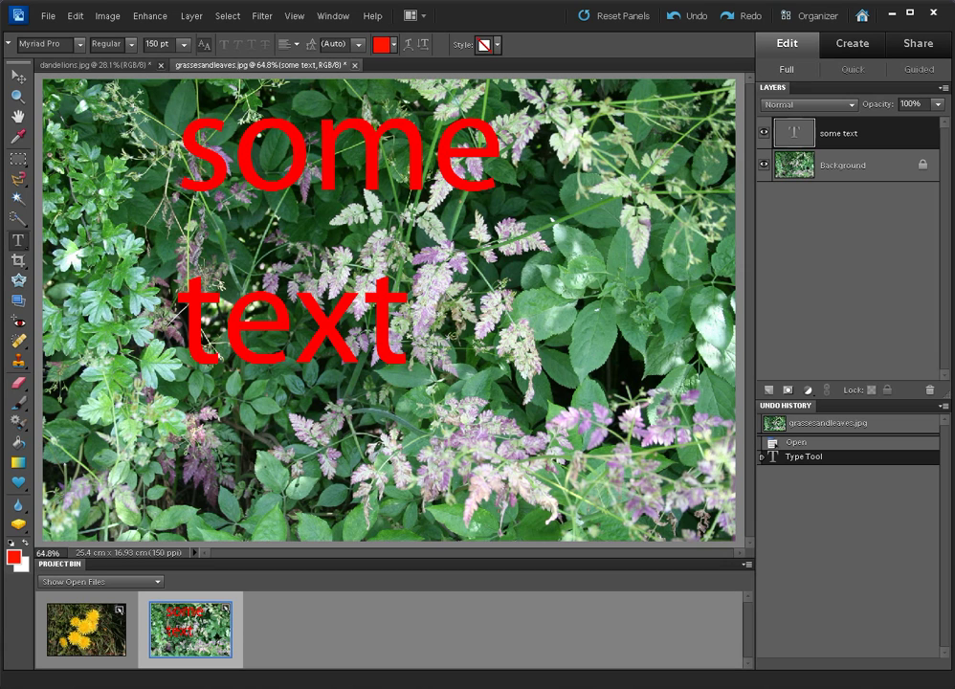
Step: Collapse the Project Bin and expand it again
{"action": "left_click", "coordinate": [425, 569]}
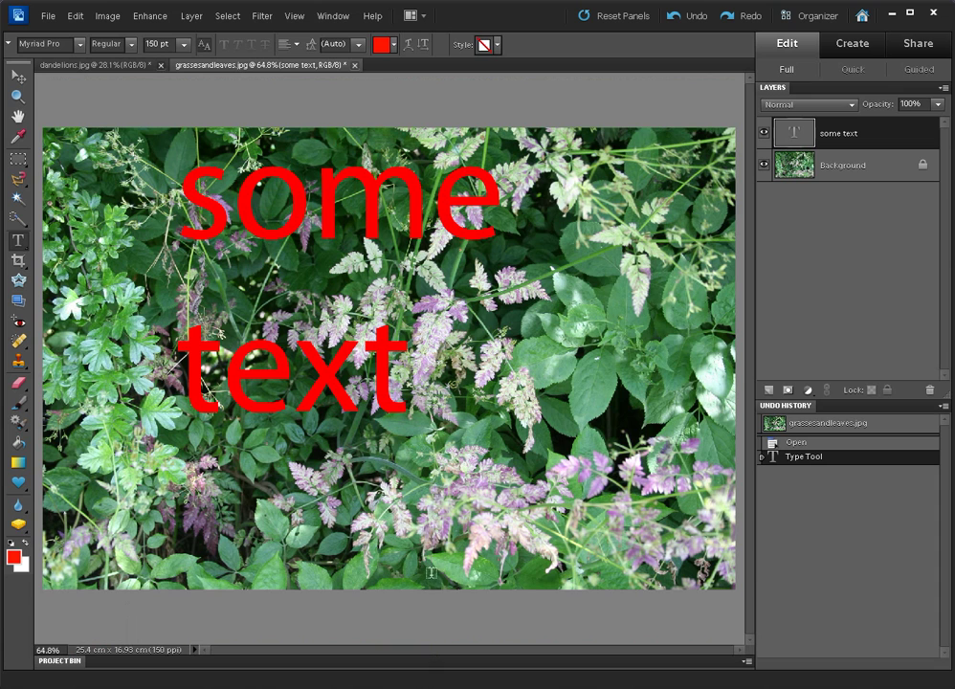
{"action": "left_click", "coordinate": [432, 661]}
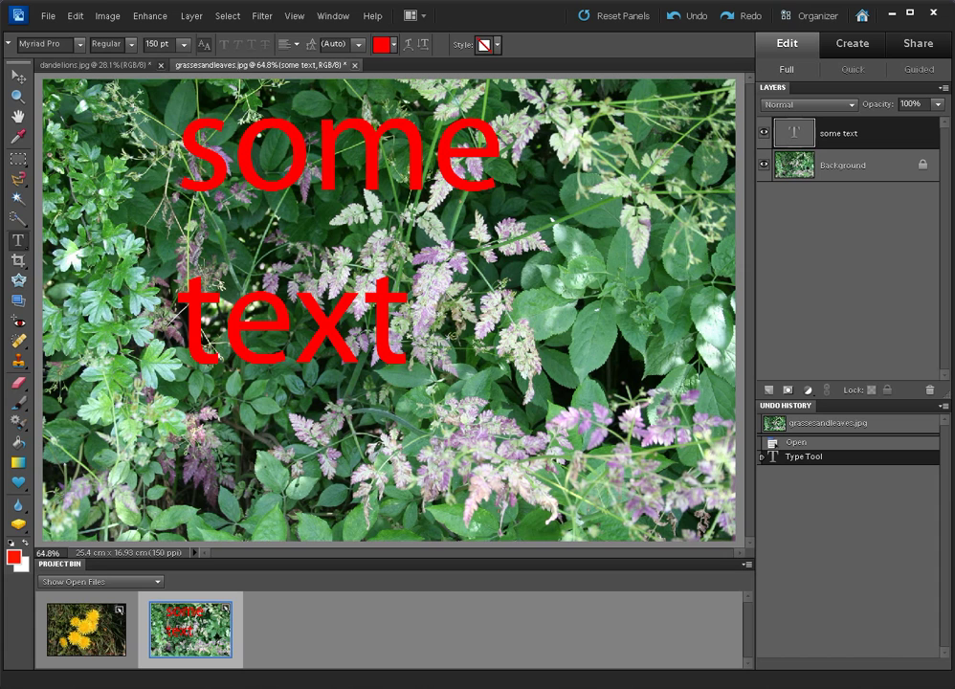
Step: Enable Allow Floating Documents in Full Edit Mode in the General preferences
{"action": "left_click", "coordinate": [69, 17]}
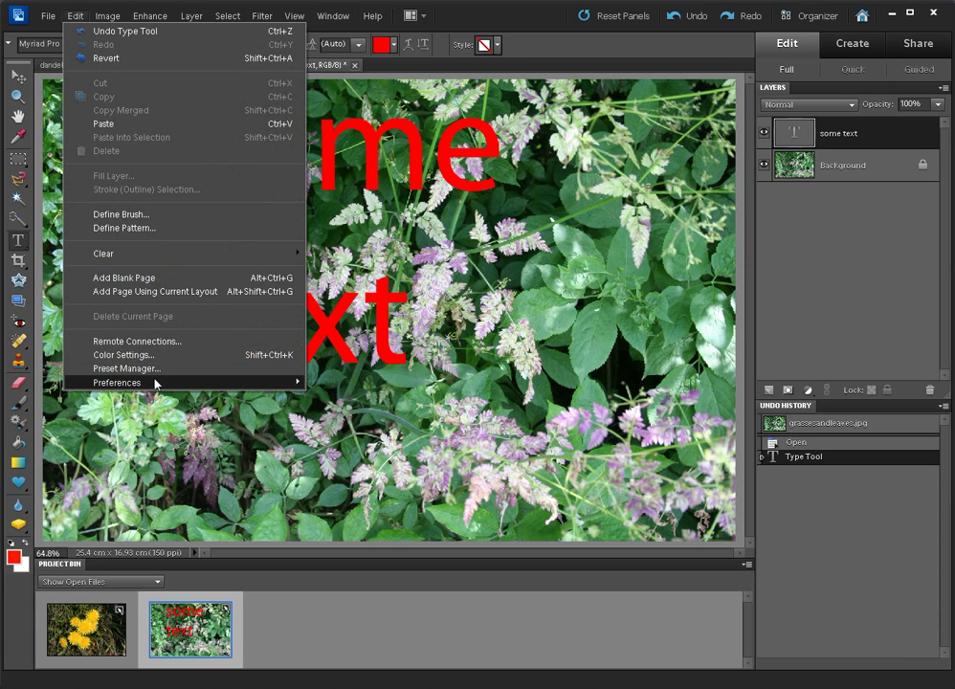
{"action": "mouse_move", "coordinate": [185, 381]}
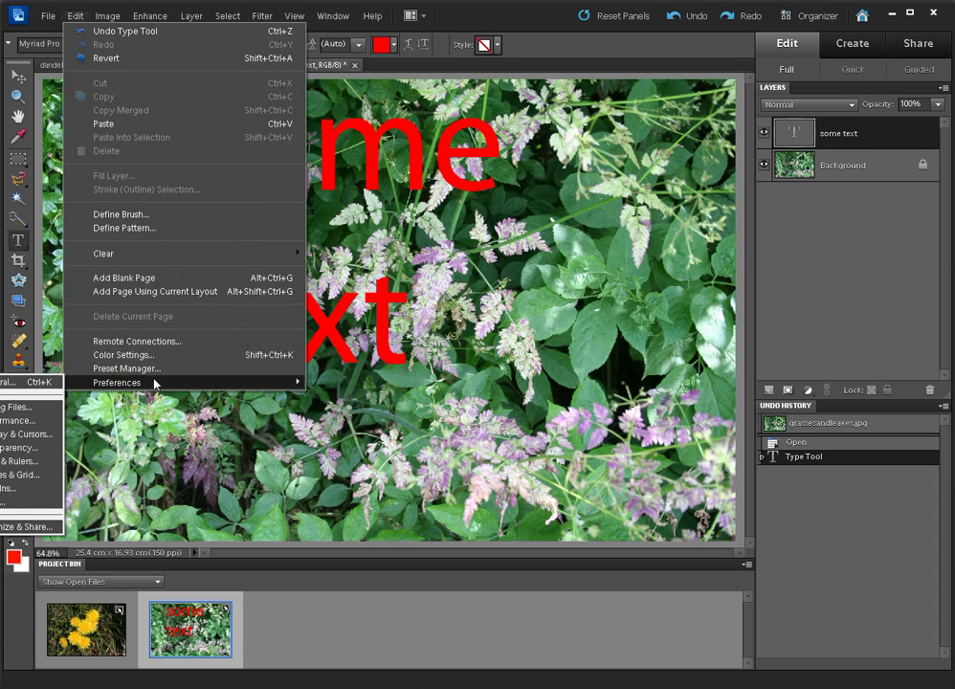
{"action": "left_click", "coordinate": [46, 383]}
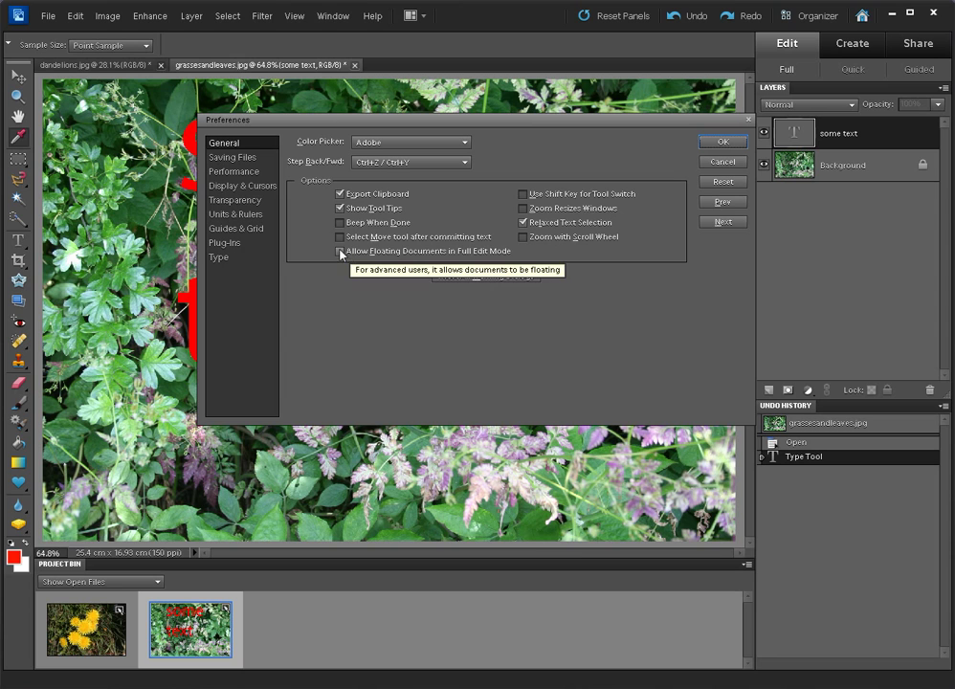
{"action": "left_click", "coordinate": [340, 252]}
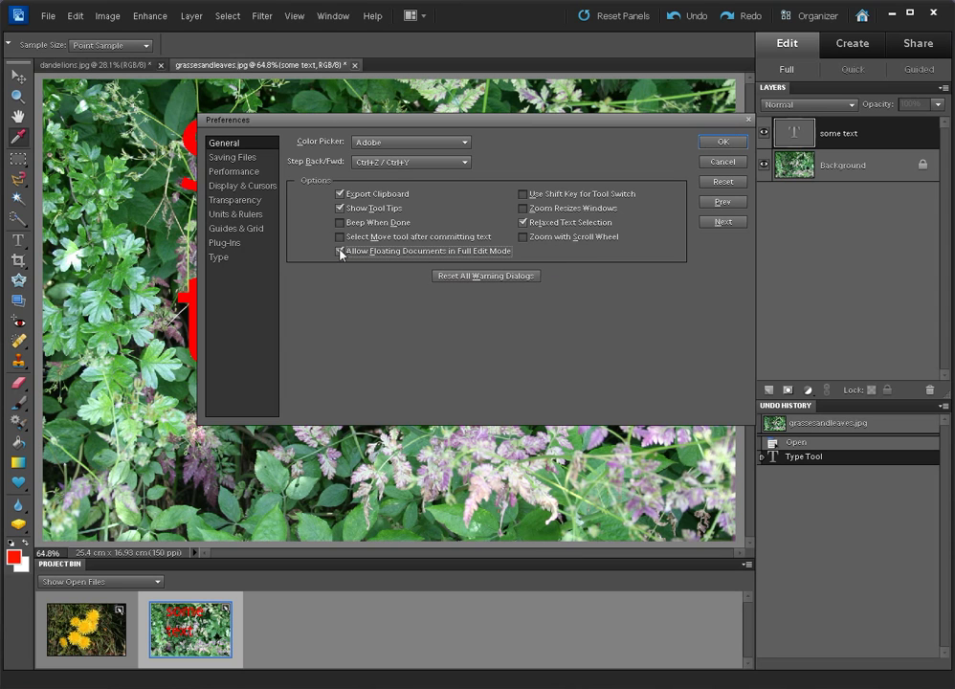
{"action": "left_click", "coordinate": [727, 144]}
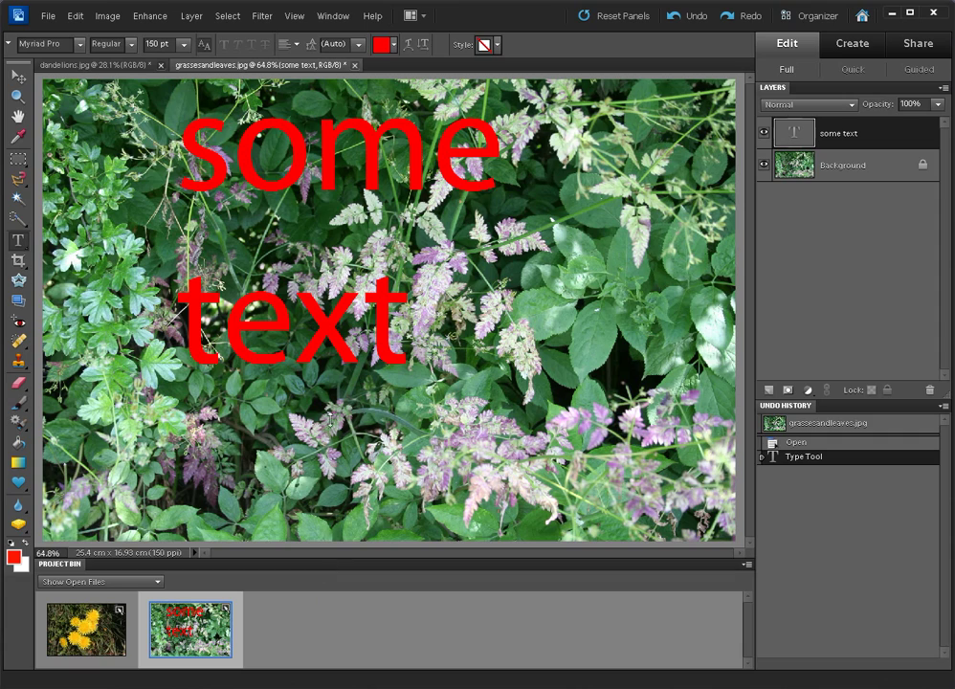
Step: Float dandelions.jpg in its own window, shift it slightly and enlarge it
{"action": "left_click_drag", "start_coordinate": [94, 64], "coordinate": [124, 99]}
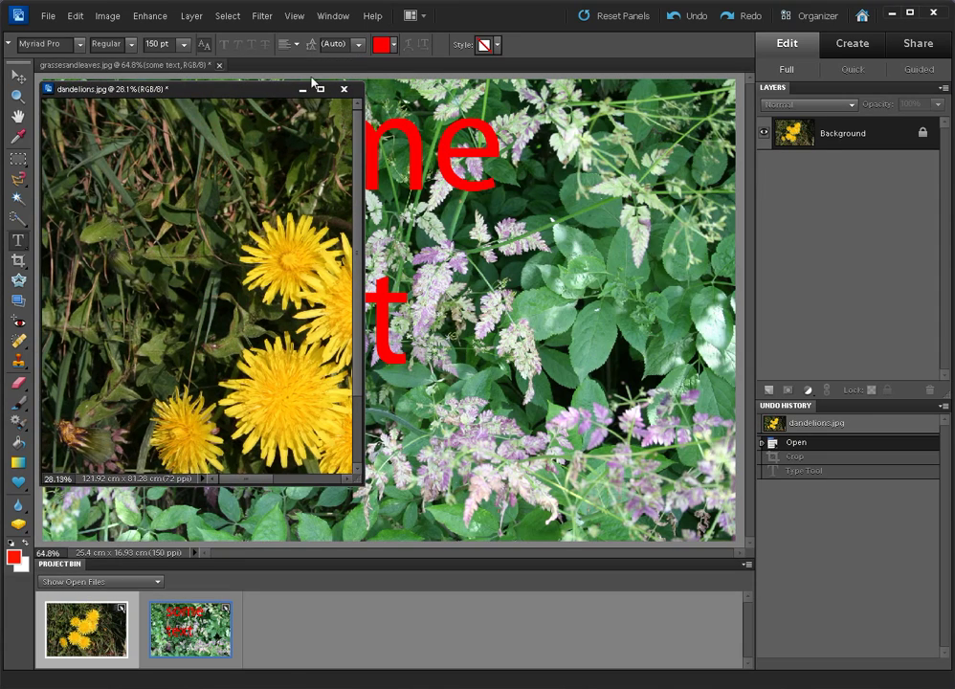
{"action": "mouse_move", "coordinate": [224, 95]}
{"action": "left_mouse_down"}
{"action": "mouse_move", "coordinate": [418, 122]}
{"action": "mouse_move", "coordinate": [325, 124]}
{"action": "mouse_move", "coordinate": [228, 103]}
{"action": "mouse_move", "coordinate": [236, 100]}
{"action": "left_mouse_up"}
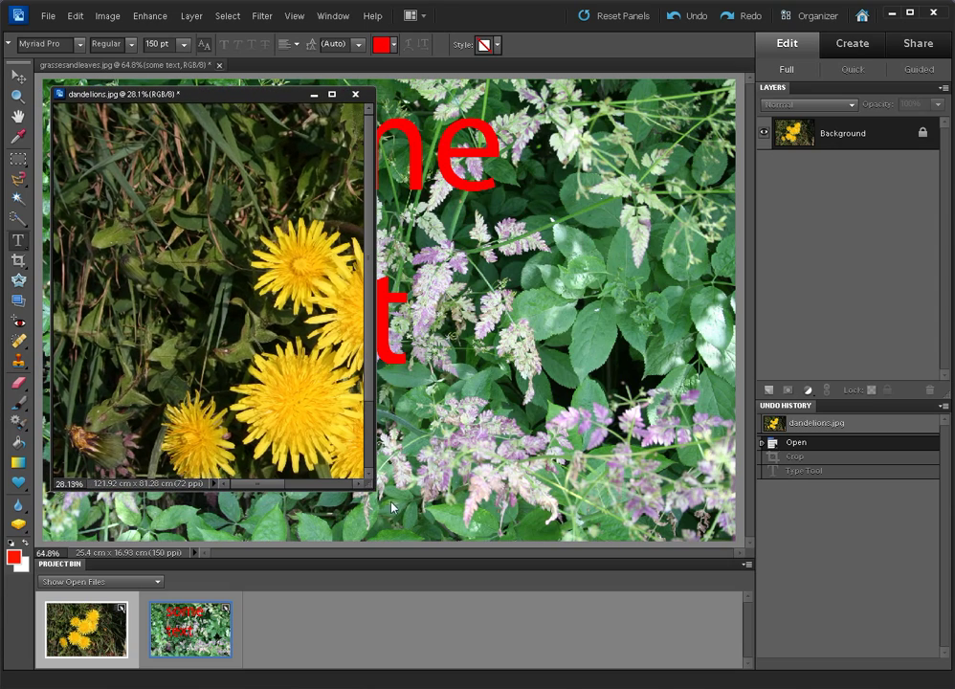
{"action": "left_click_drag", "start_coordinate": [371, 490], "coordinate": [428, 517]}
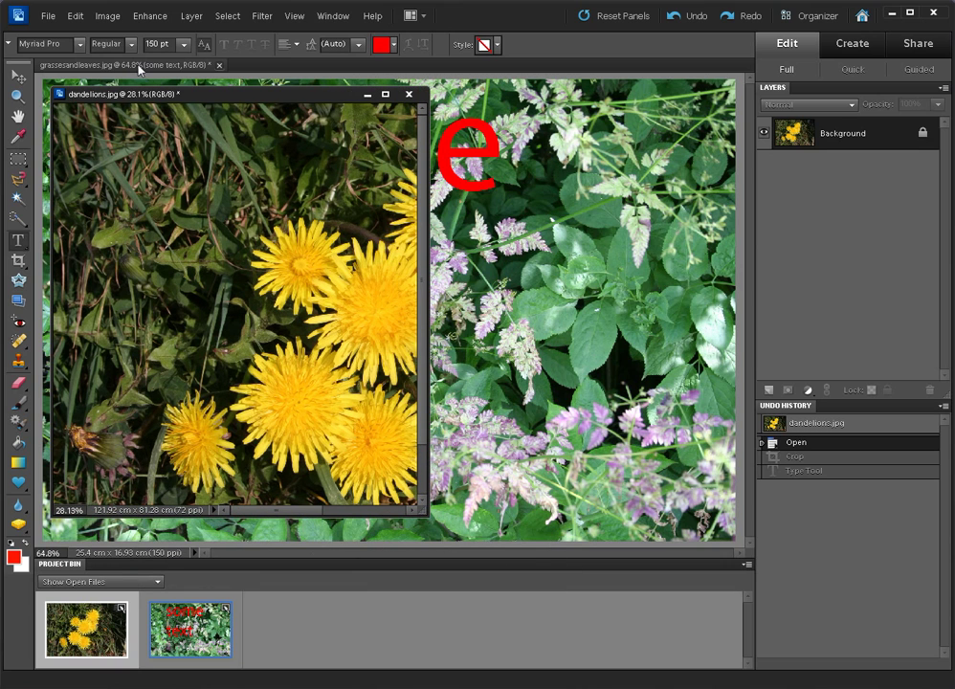
Step: Float grassesandleaves.jpg in its own window, place it beside the dandelions window and enlarge it
{"action": "left_click_drag", "start_coordinate": [139, 65], "coordinate": [334, 136]}
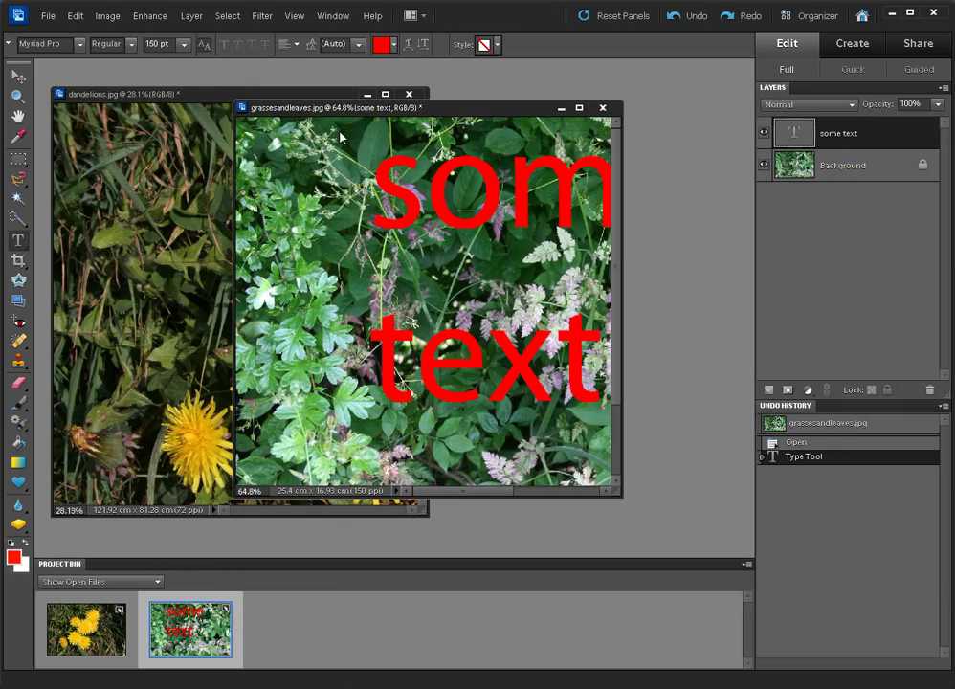
{"action": "left_click_drag", "start_coordinate": [468, 108], "coordinate": [674, 100]}
{"action": "left_click_drag", "start_coordinate": [828, 479], "coordinate": [849, 525]}
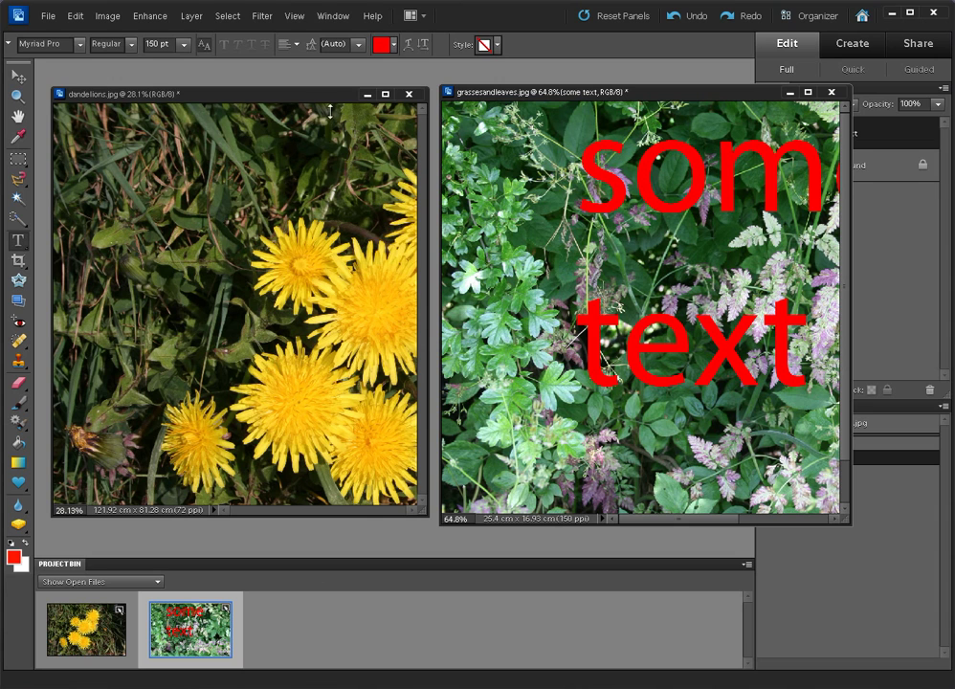
Step: Dock dandelions.jpg and grassesandleaves.jpg back into the workspace as tabbed documents
{"action": "left_click_drag", "start_coordinate": [268, 103], "coordinate": [271, 76]}
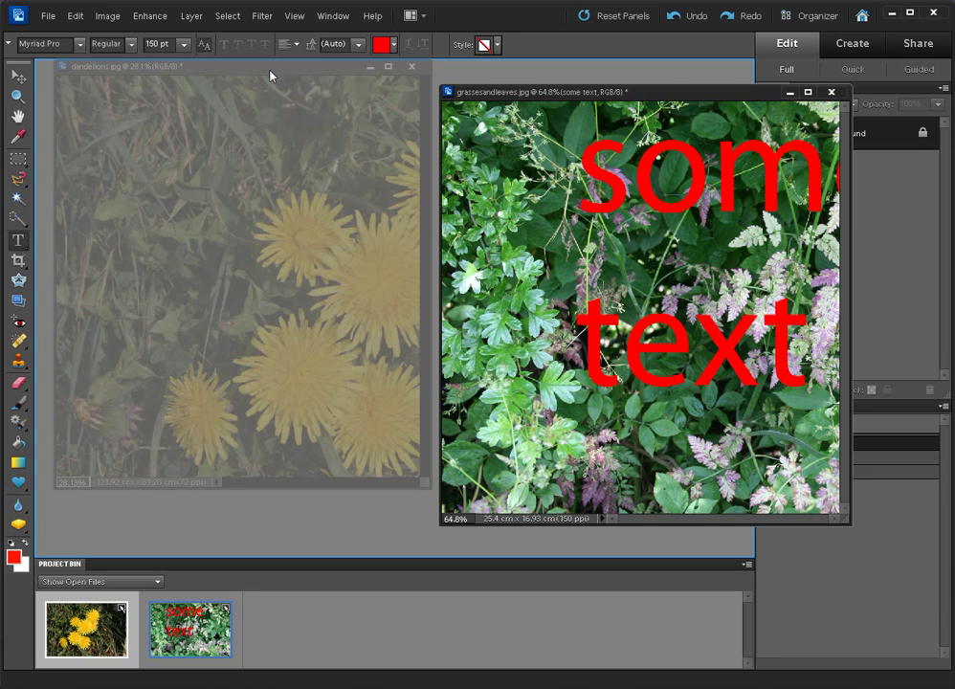
{"action": "left_click_drag", "start_coordinate": [271, 75], "coordinate": [270, 76]}
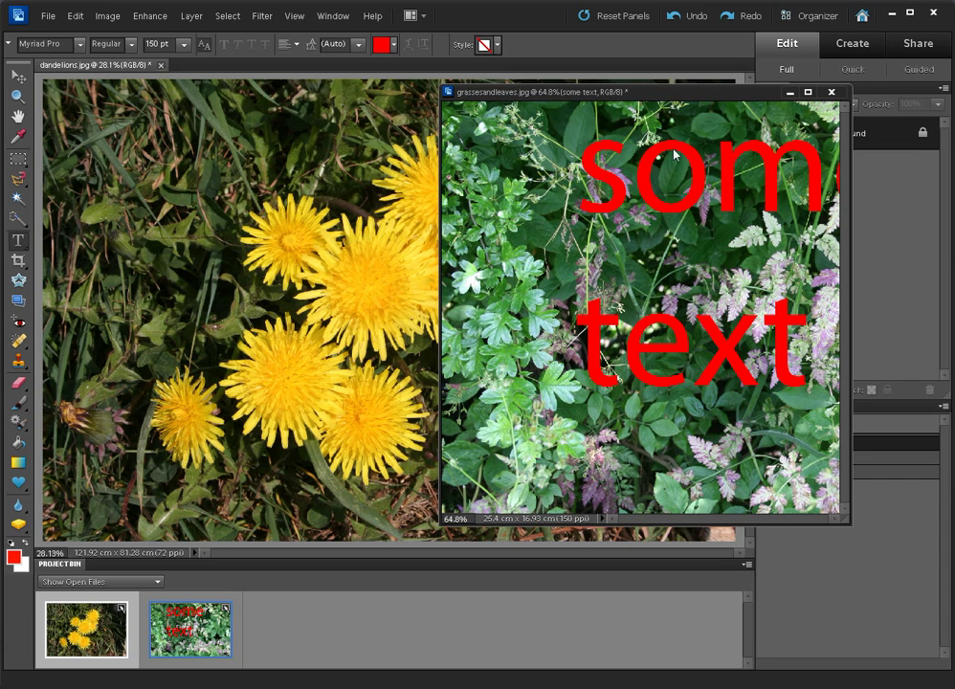
{"action": "left_click_drag", "start_coordinate": [689, 98], "coordinate": [513, 74]}
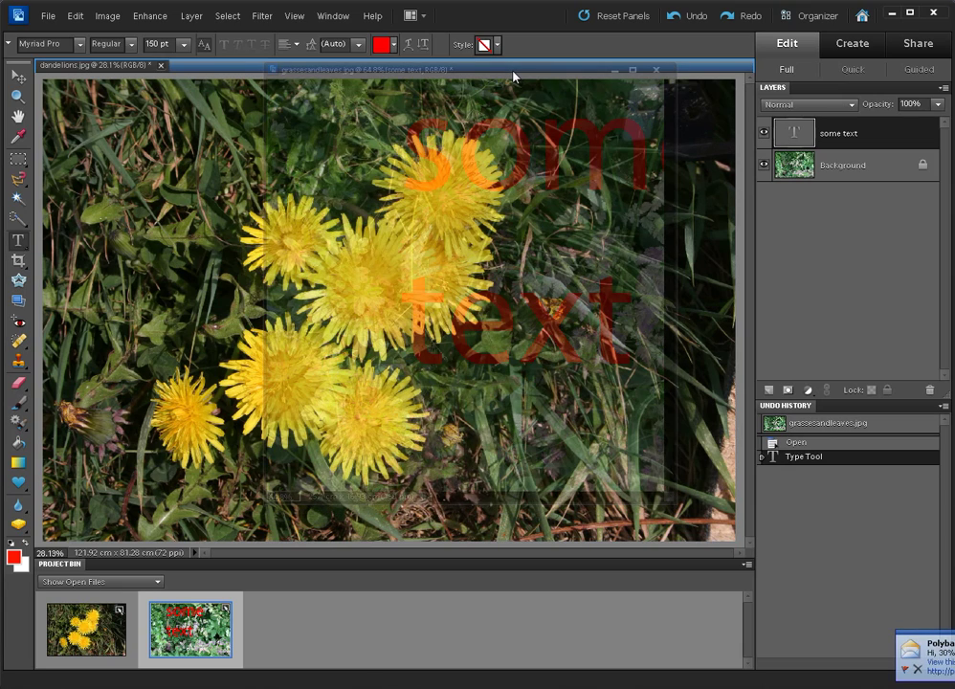
{"action": "left_click_drag", "start_coordinate": [514, 76], "coordinate": [513, 77]}
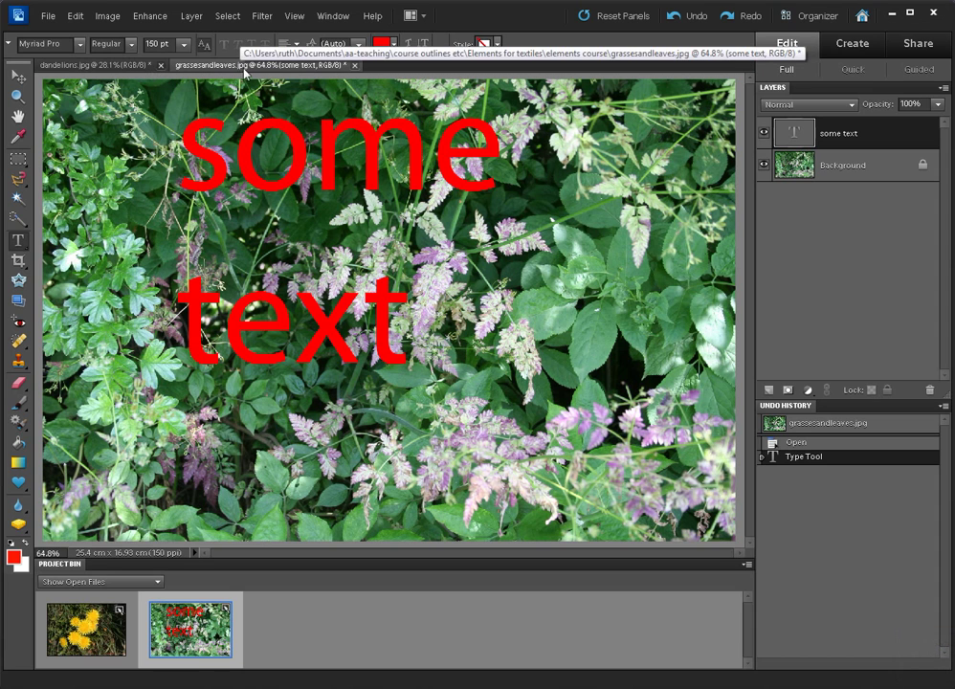
Step: Open the online Photoshop Elements 10 help and view "Use the Magic Wand tool" in the Making selections topics
{"action": "mouse_move", "coordinate": [254, 683]}
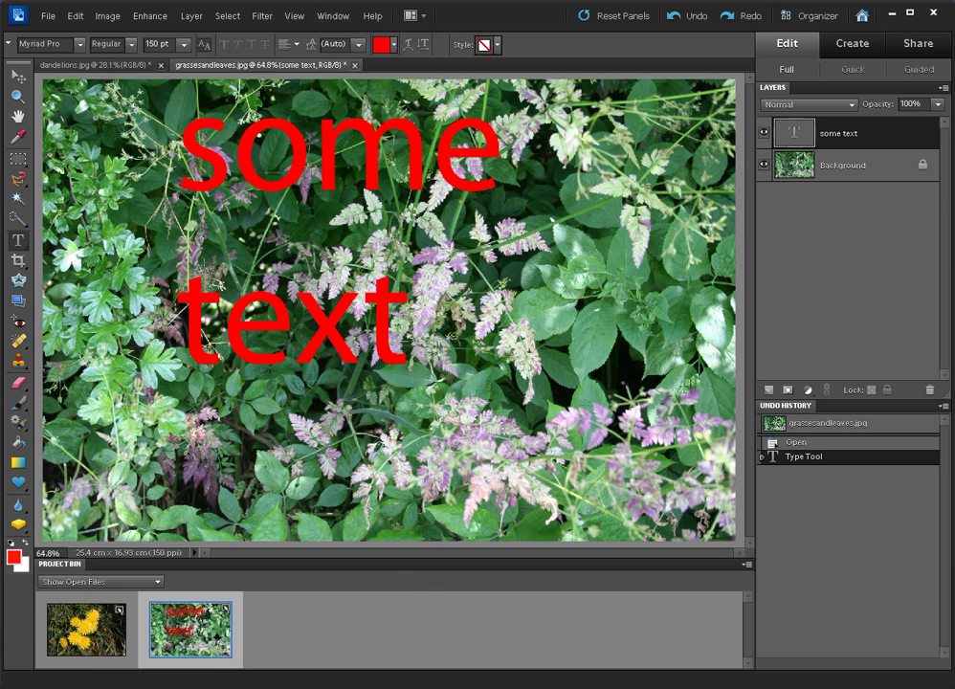
{"action": "key", "text": "F1"}
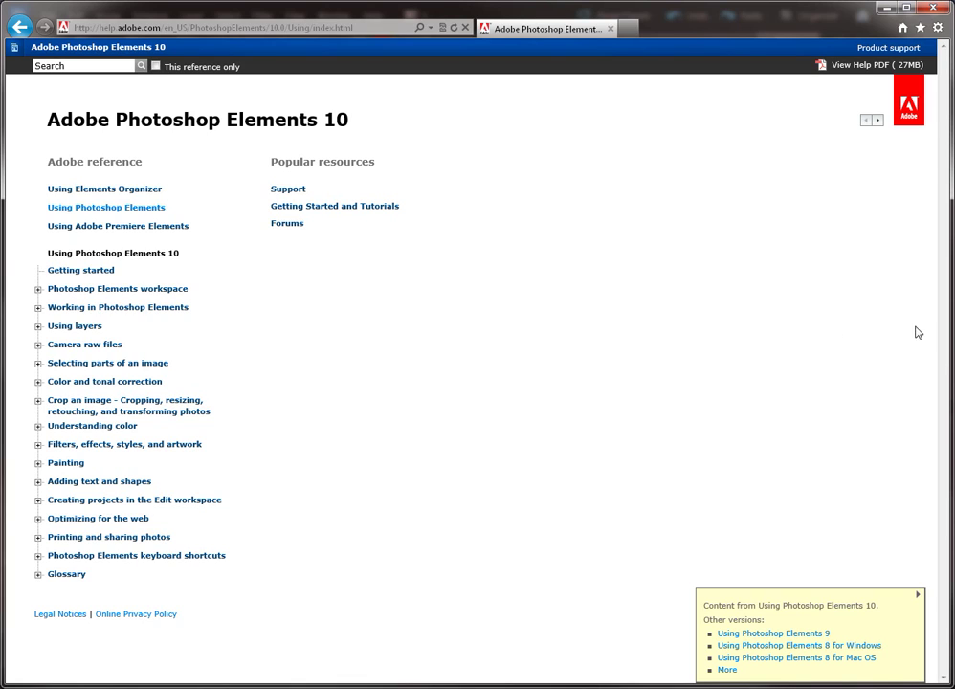
{"action": "left_click", "coordinate": [37, 366]}
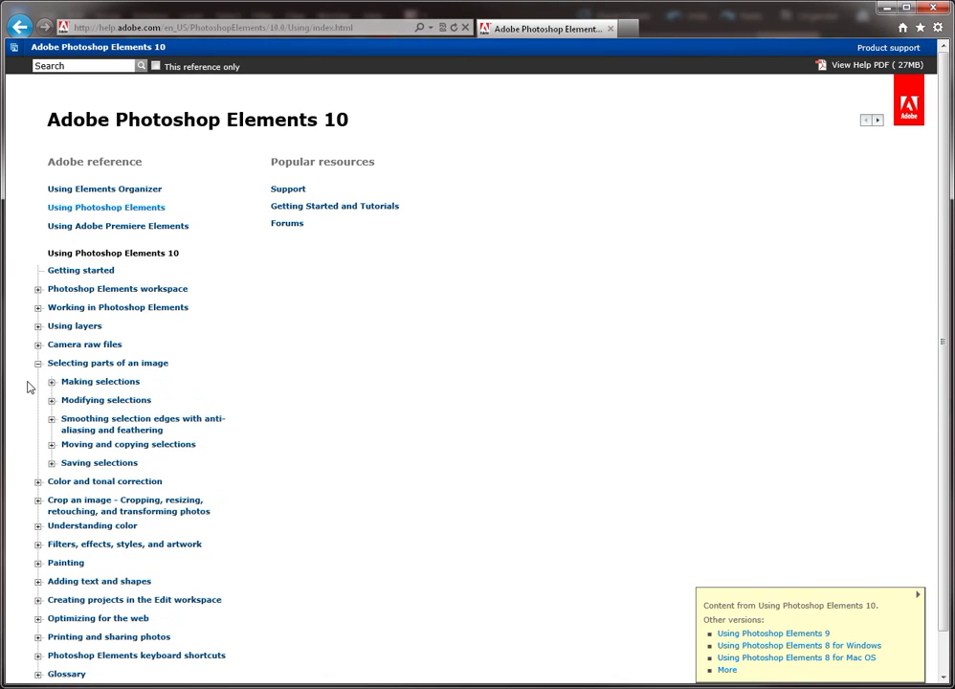
{"action": "left_click", "coordinate": [52, 382]}
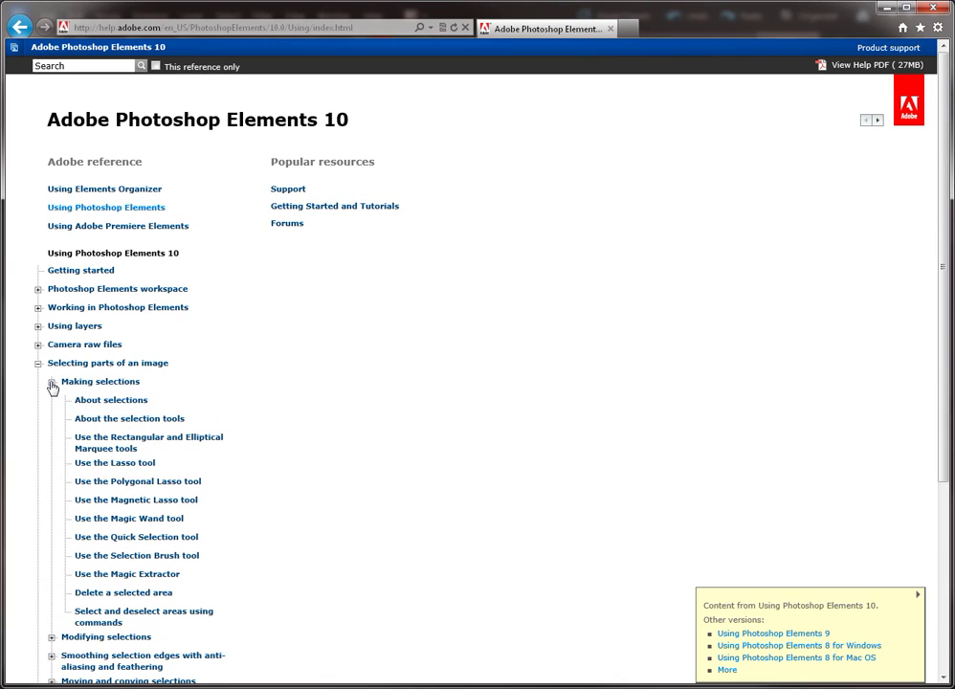
{"action": "left_click", "coordinate": [100, 522]}
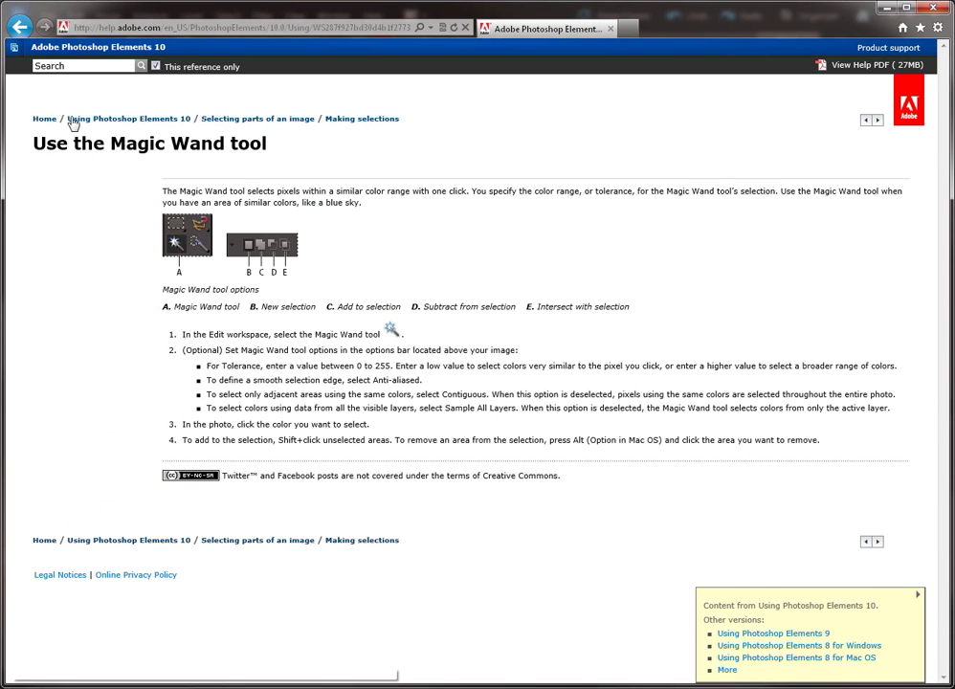
Step: Return to the help contents and open the Photoshop Elements 10 Help PDF
{"action": "left_click", "coordinate": [19, 27]}
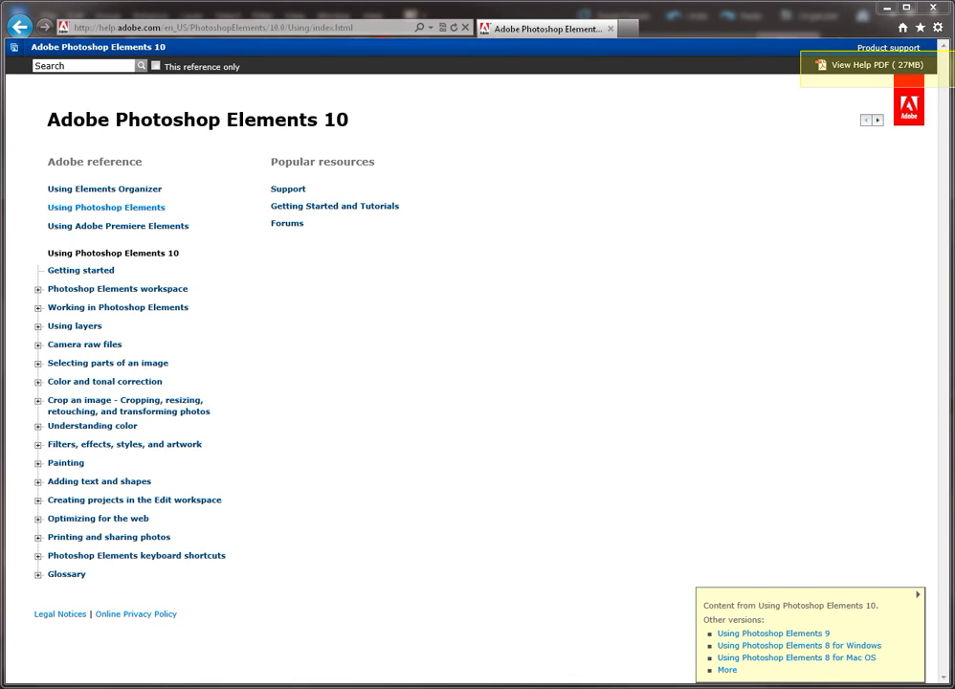
{"action": "left_click", "coordinate": [853, 72]}
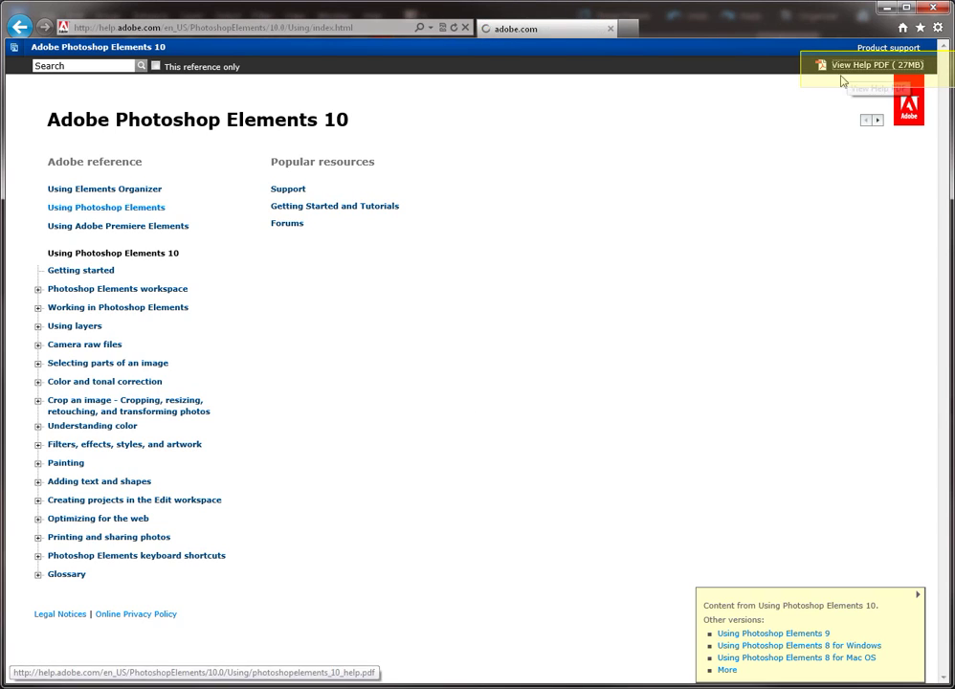